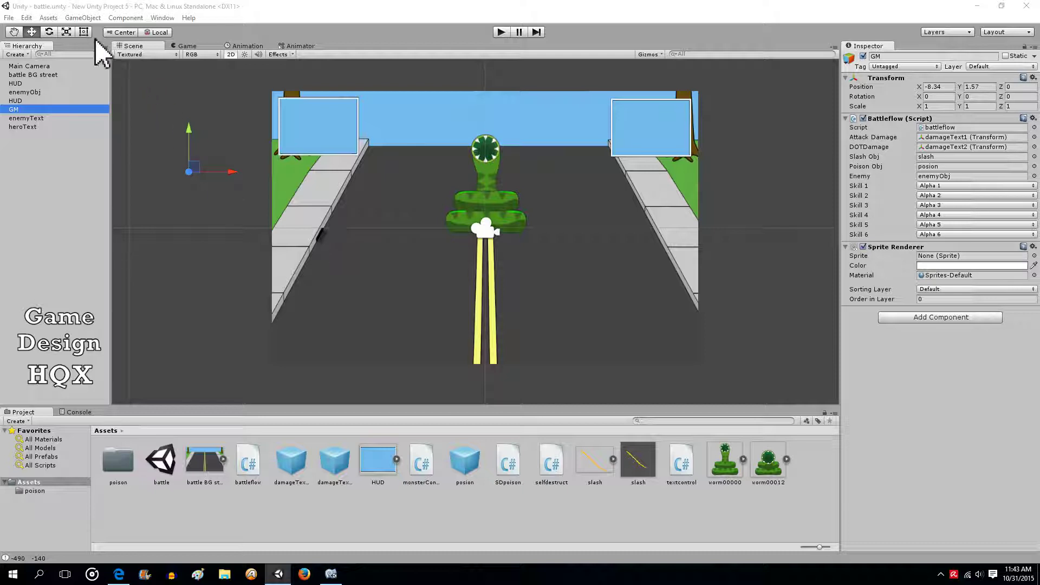
# Create a Particle System object in the battle scene from the GameObject menu.
pyautogui.click(82, 18)
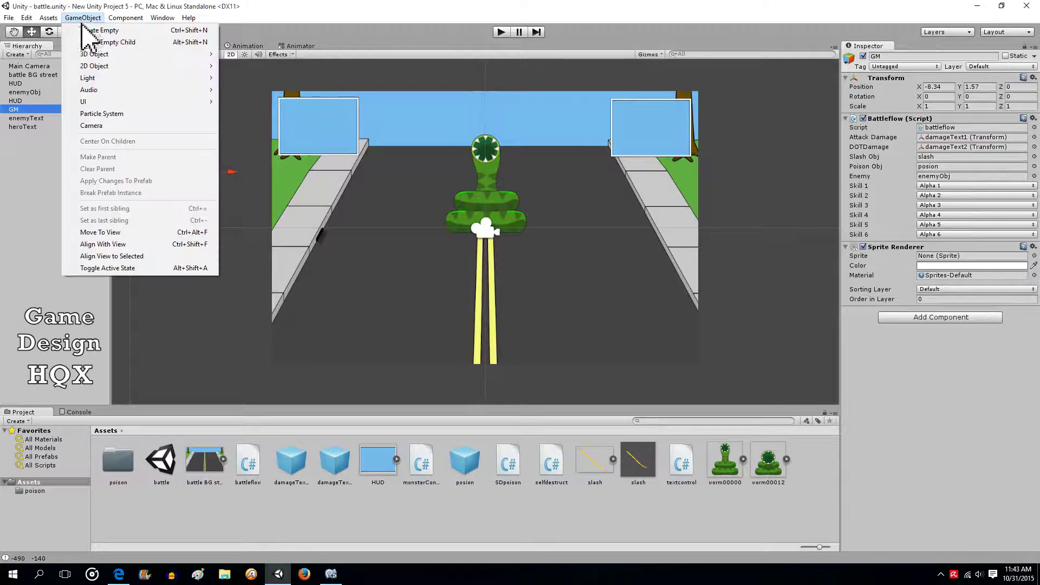
pyautogui.click(111, 113)
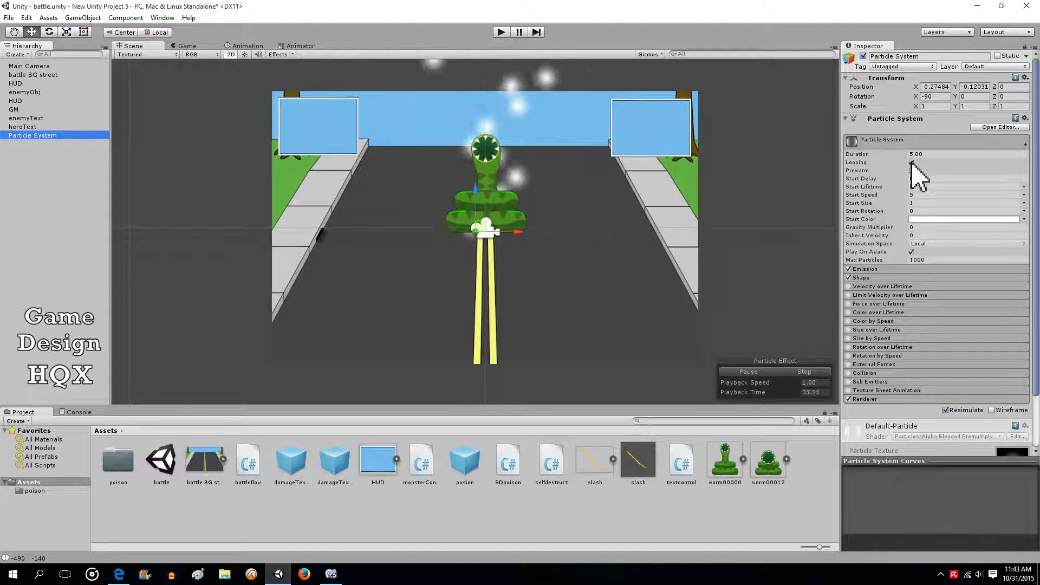
# Set the particle system's Duration to 1 and Start Lifetime to 1.
pyautogui.click(926, 154)
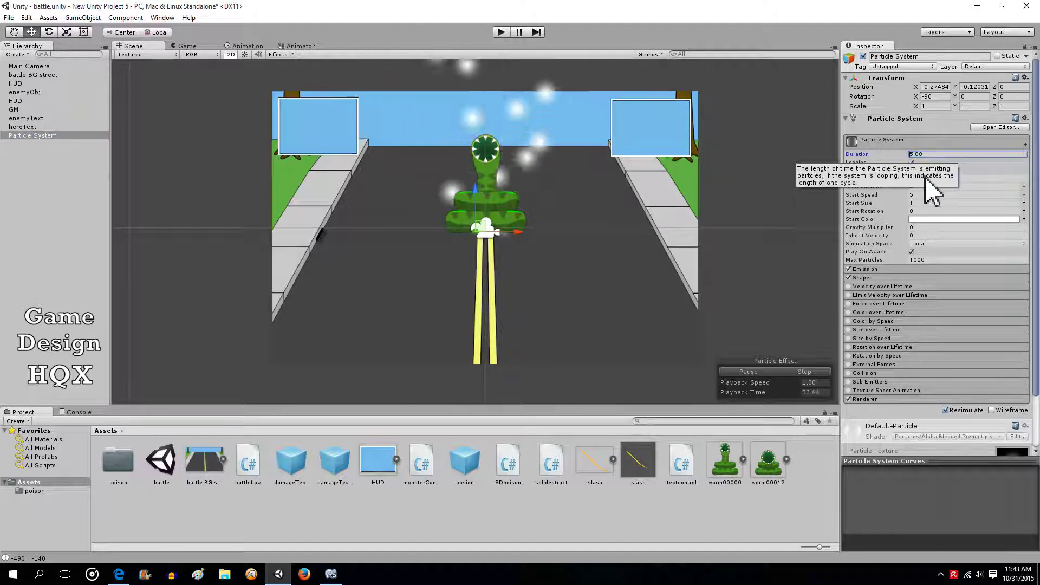
pyautogui.click(925, 154)
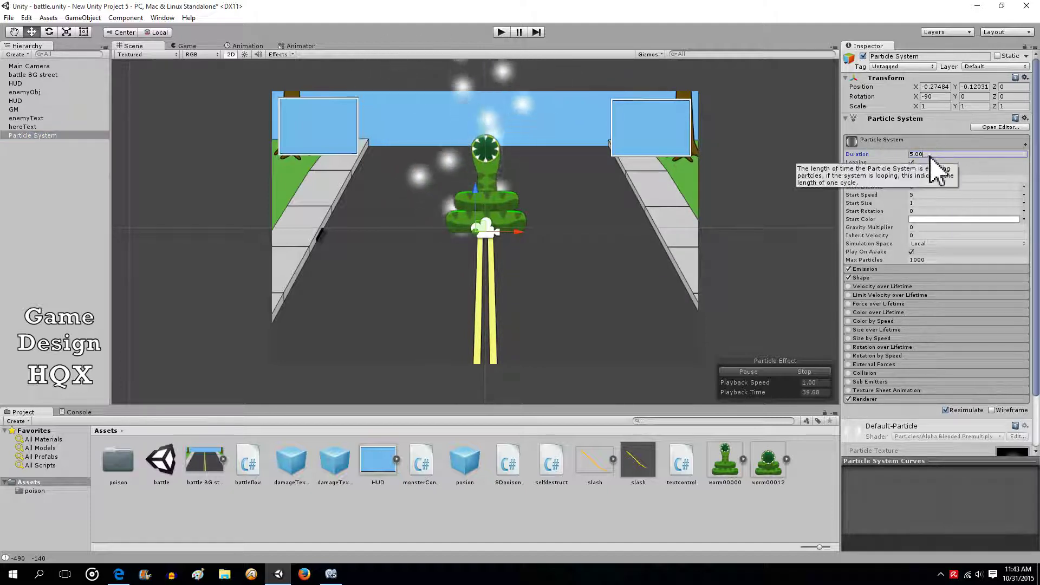
pyautogui.press('BackSpace')
pyautogui.press('BackSpace')
pyautogui.press('BackSpace')
pyautogui.press('BackSpace')
pyautogui.write('1')
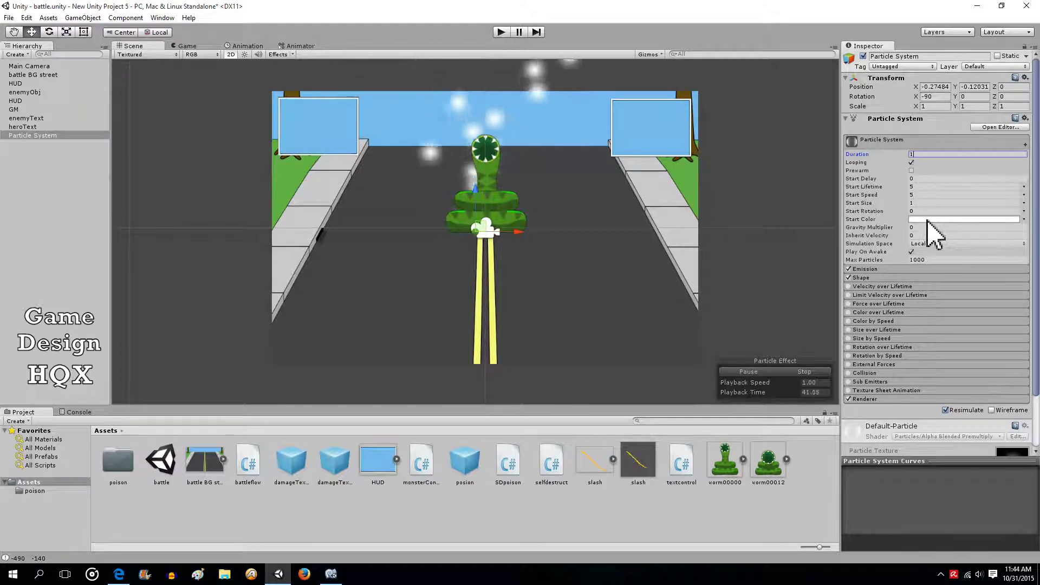
pyautogui.click(926, 186)
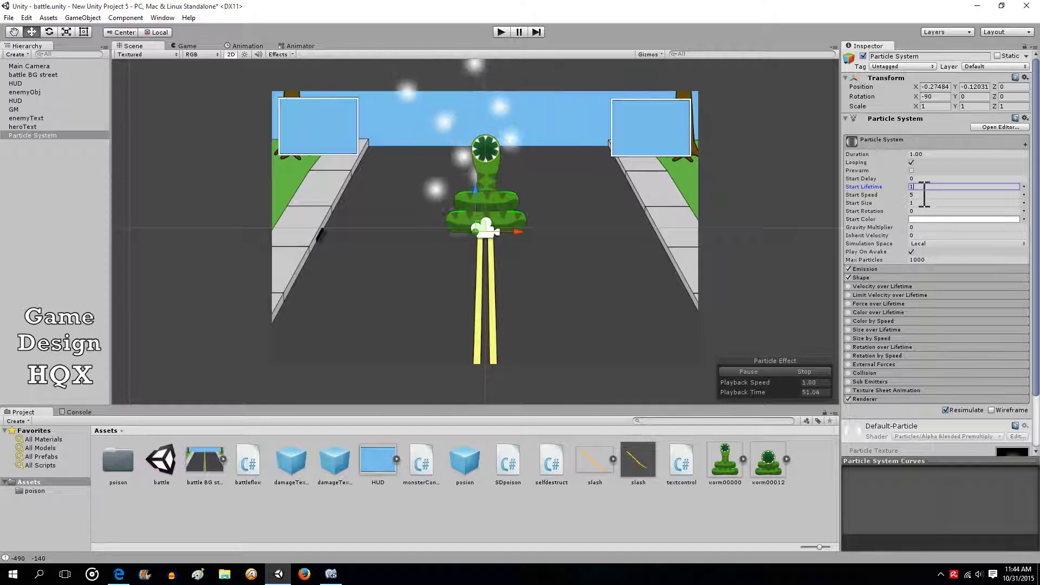
pyautogui.press('Tab')
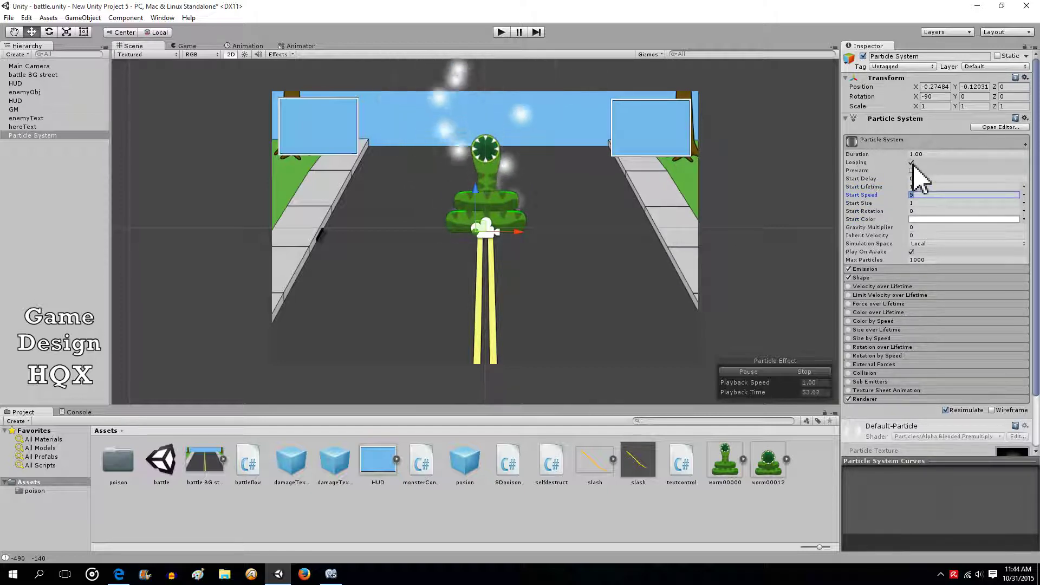
# Preview the effect with Looping off, then turn Looping back on.
pyautogui.click(911, 162)
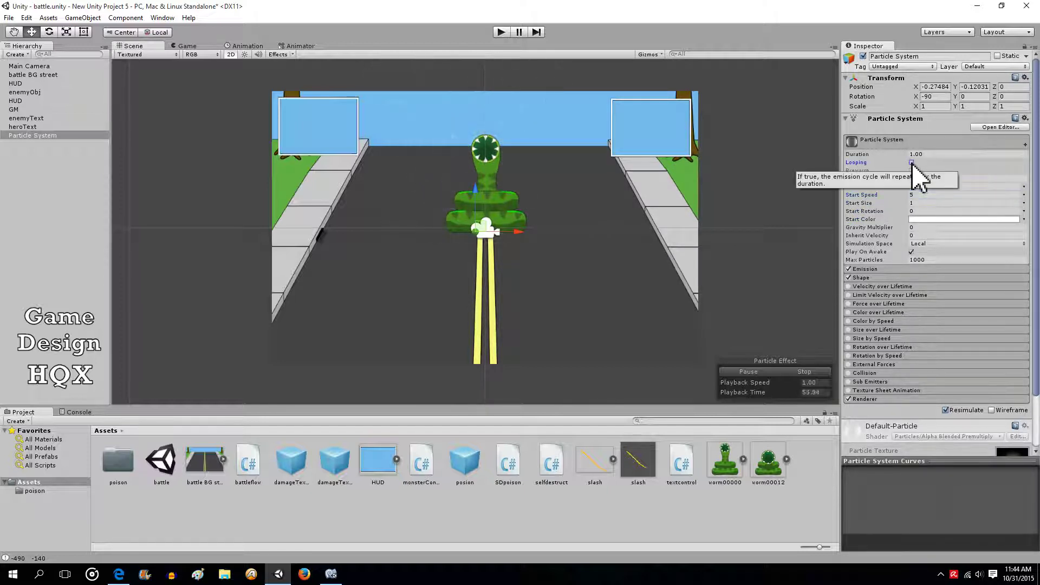
pyautogui.click(746, 371)
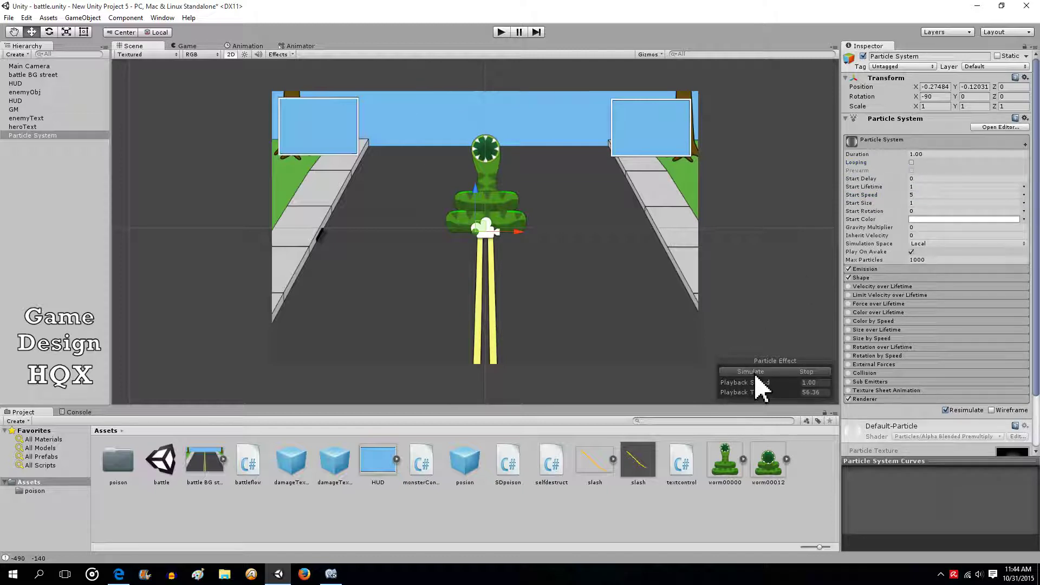
pyautogui.click(756, 373)
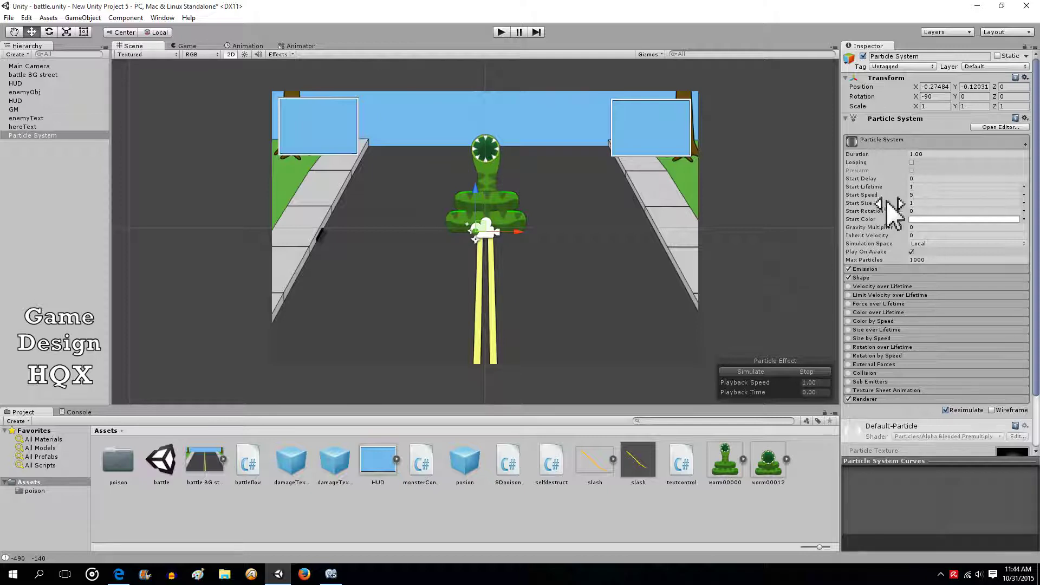
pyautogui.click(911, 163)
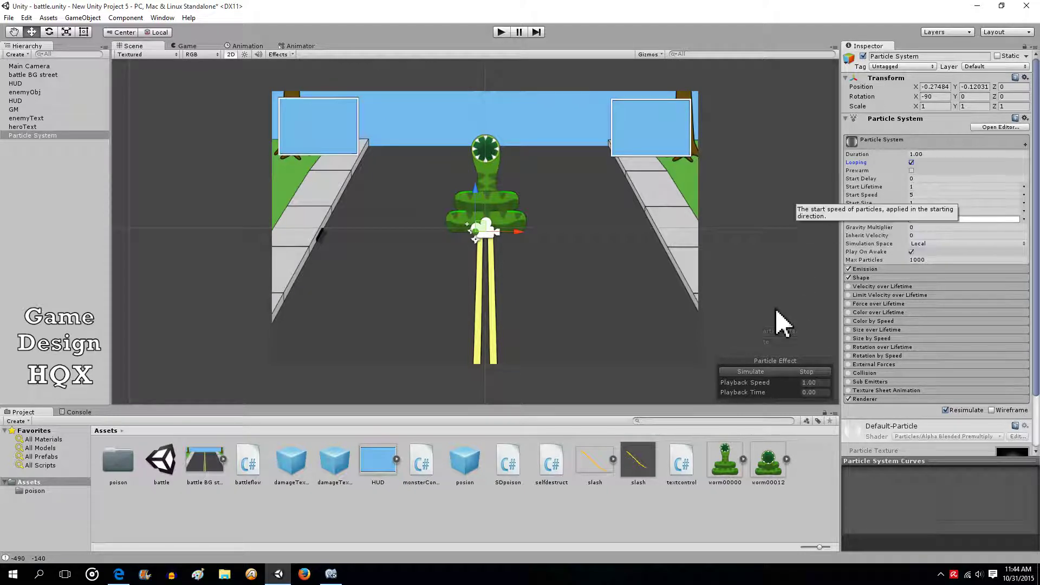
pyautogui.click(770, 373)
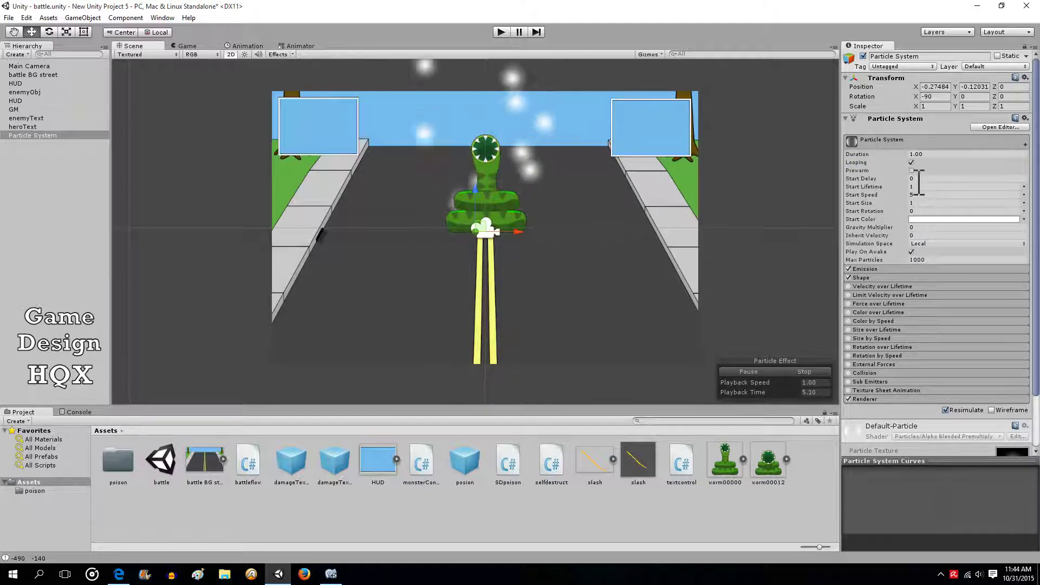
# Set Start Size to 0.3 so the particles become tiny dots.
pyautogui.click(918, 203)
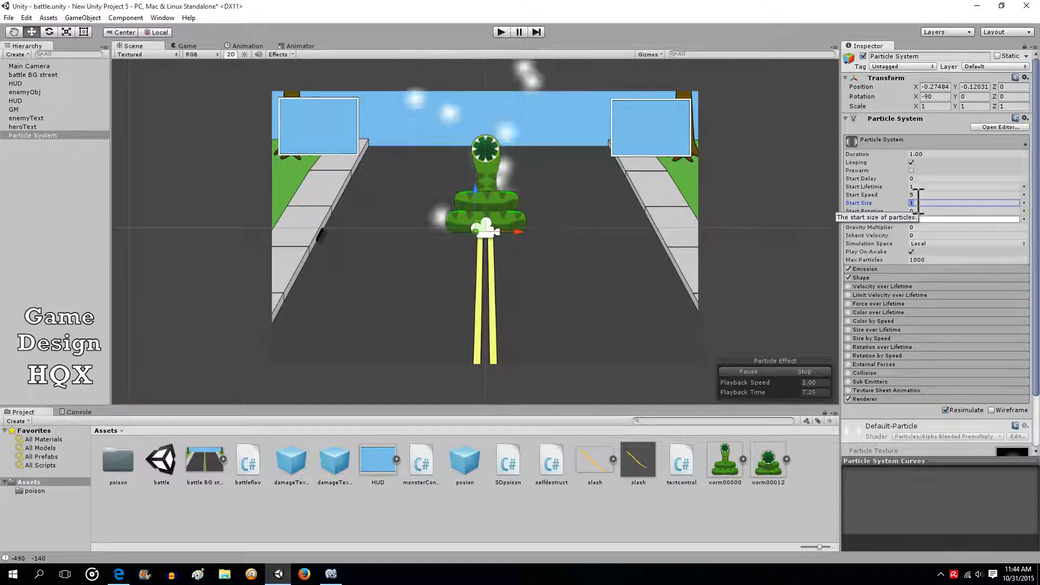
pyautogui.write('.3')
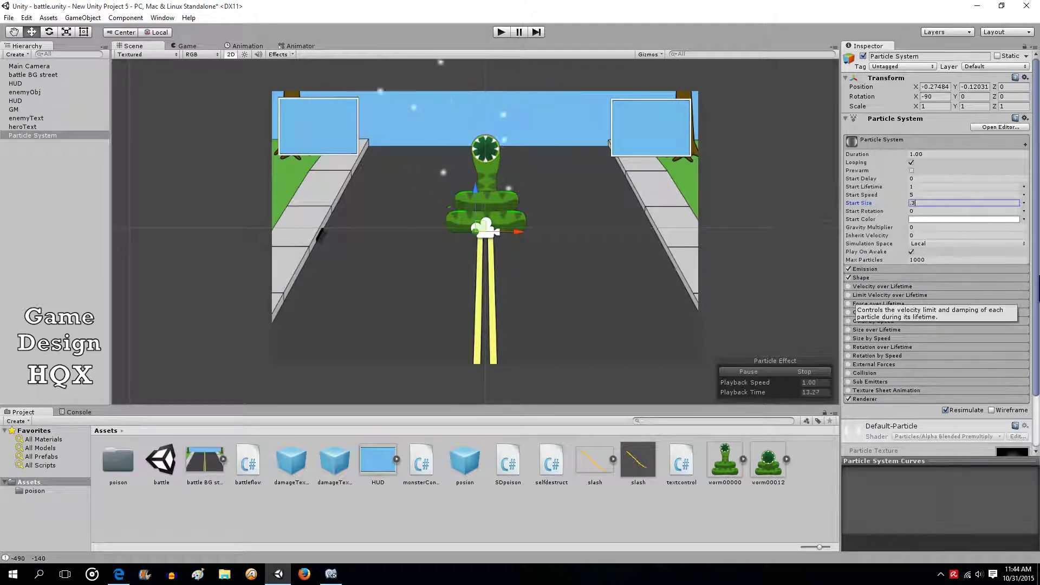
pyautogui.moveTo(1035, 287); pyautogui.dragTo(1013, 371)
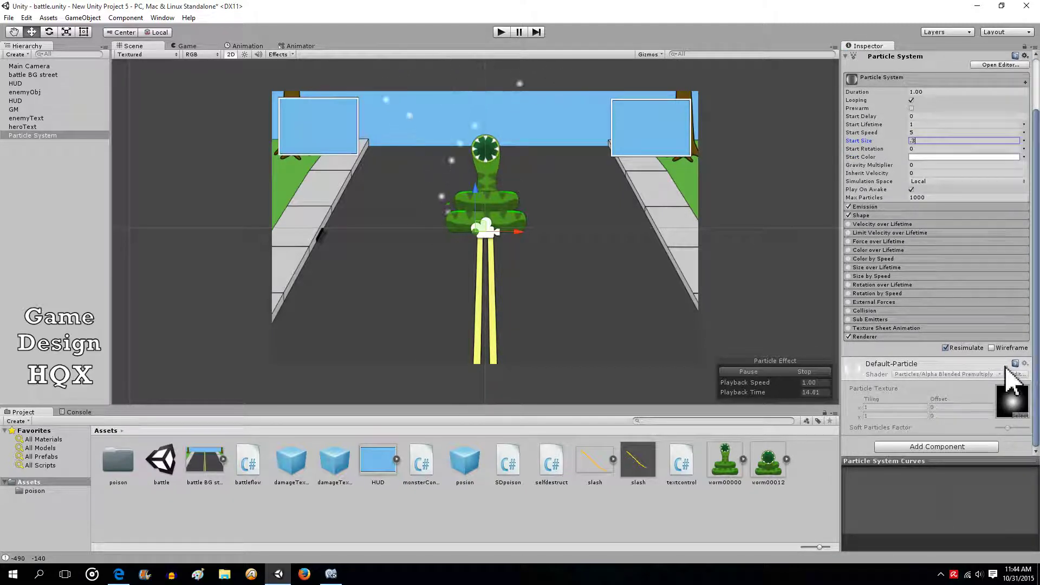
# Change the Renderer module's Render Mode from Billboard to Stretched Billboard.
pyautogui.click(896, 336)
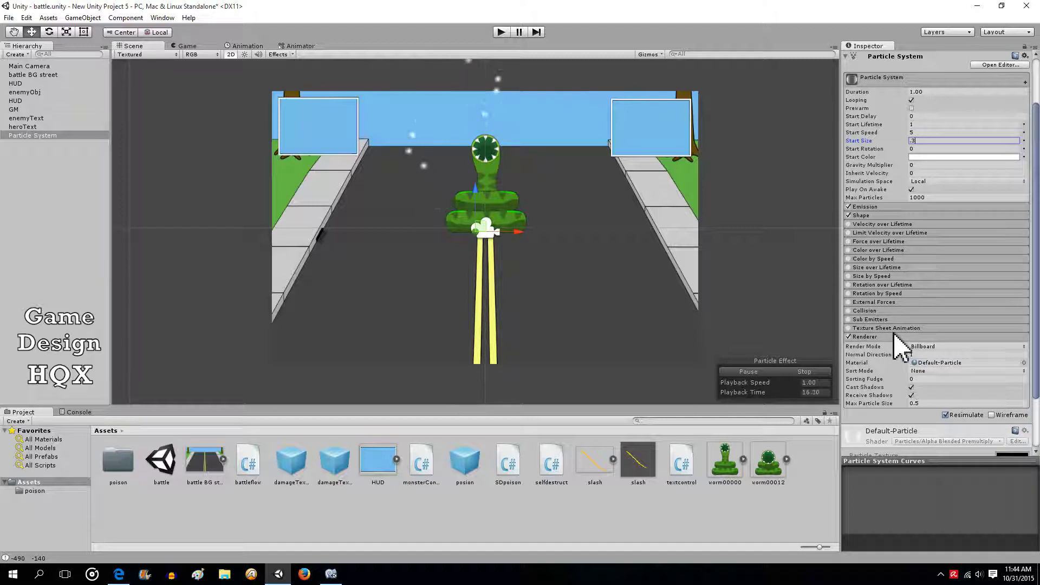
pyautogui.click(1023, 346)
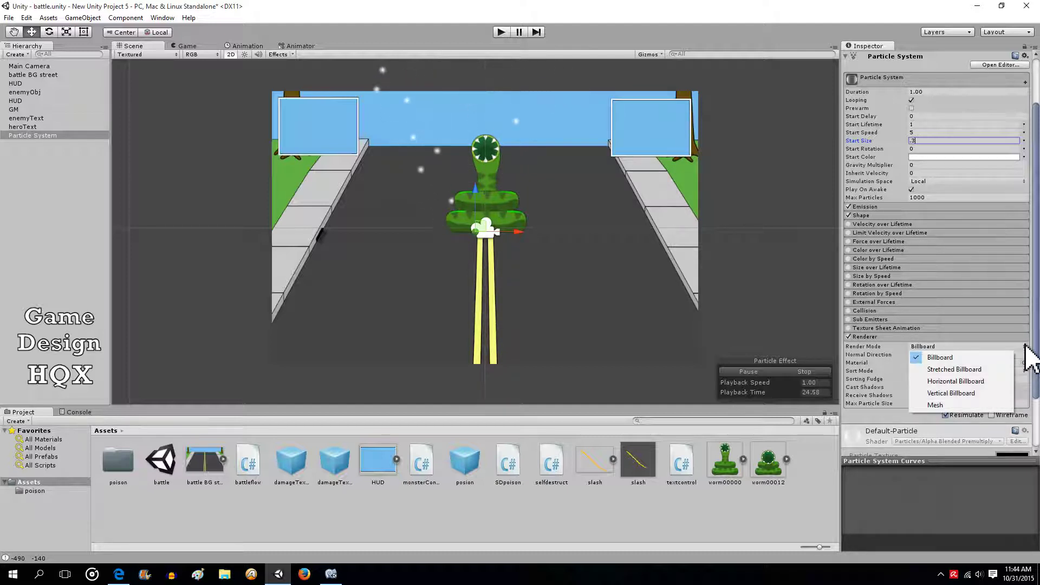
pyautogui.click(956, 374)
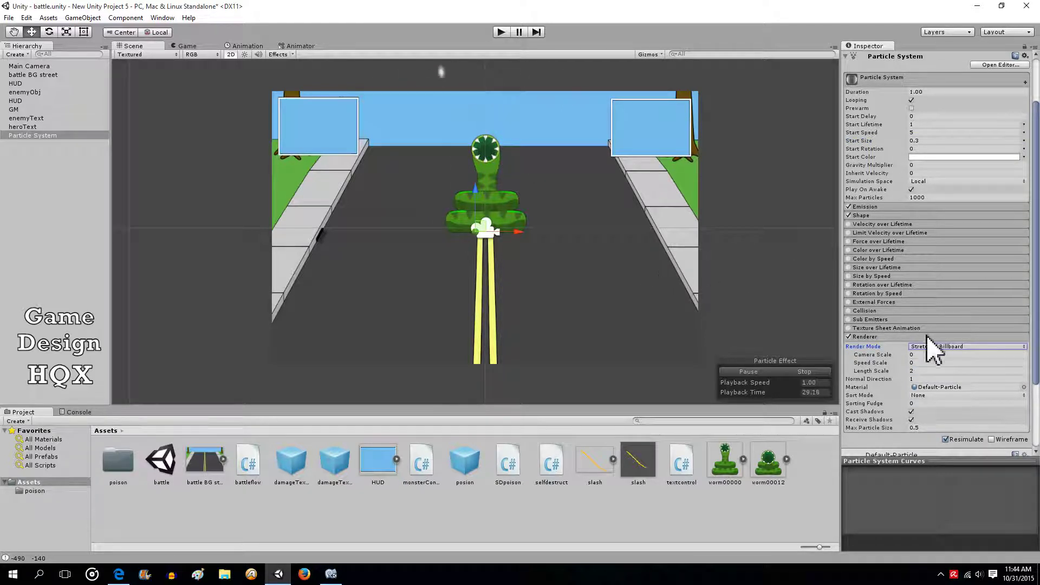
pyautogui.scroll(3, 926, 325)
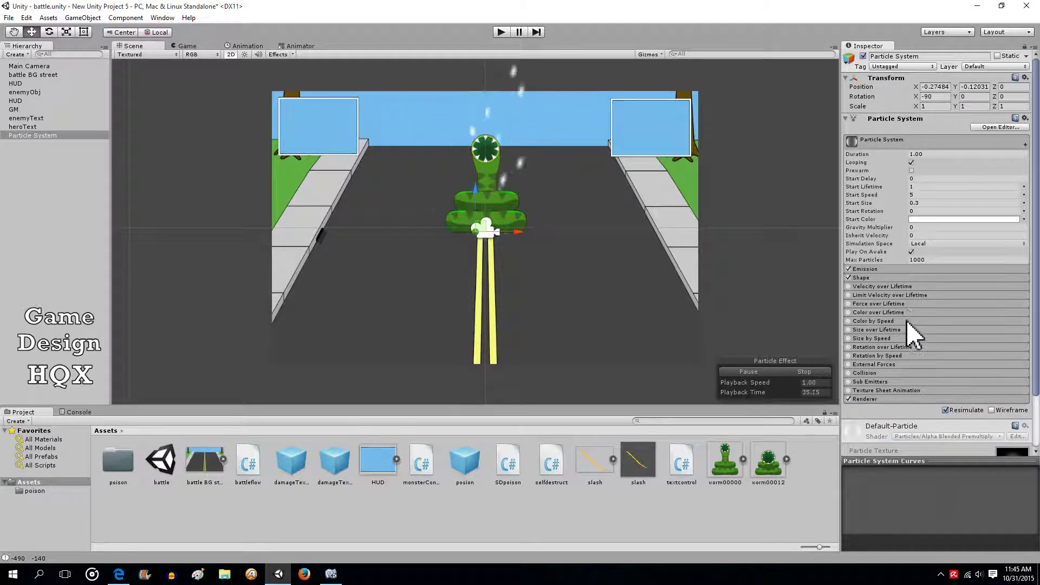
# Enable Color over Lifetime and add a saturated yellow gradient key at 15%.
pyautogui.click(881, 313)
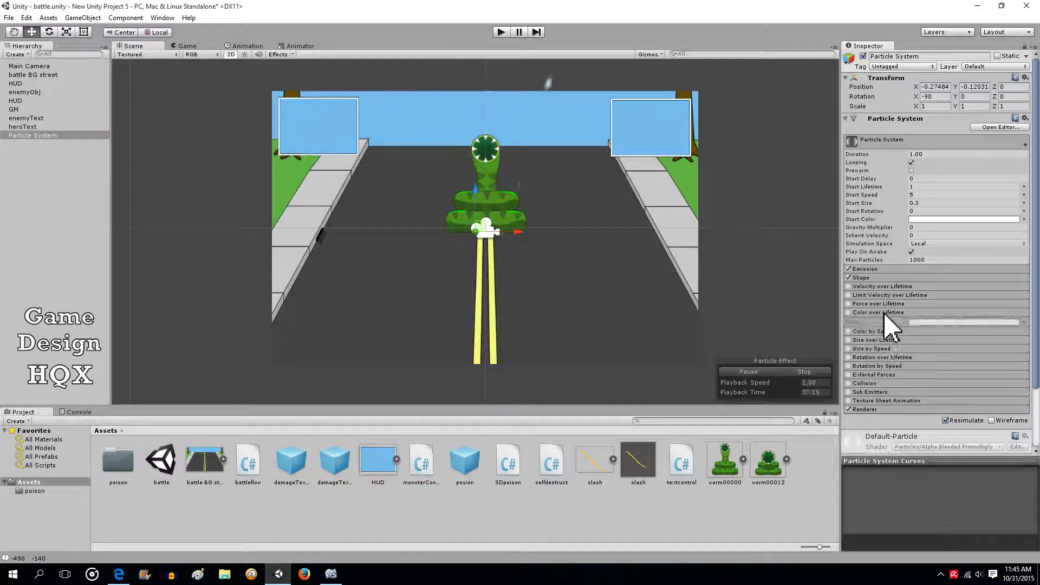
pyautogui.click(848, 313)
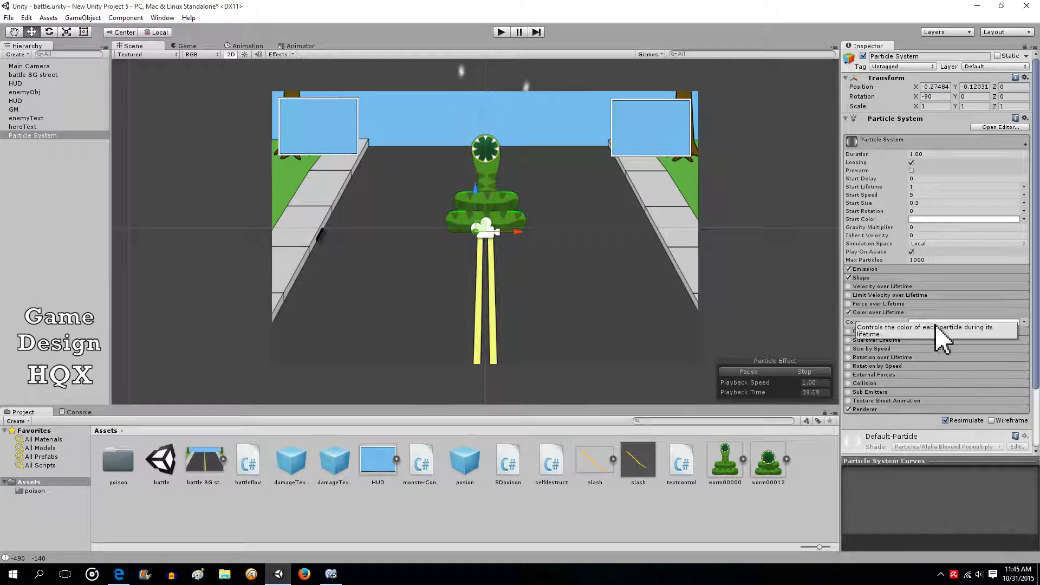
pyautogui.click(934, 322)
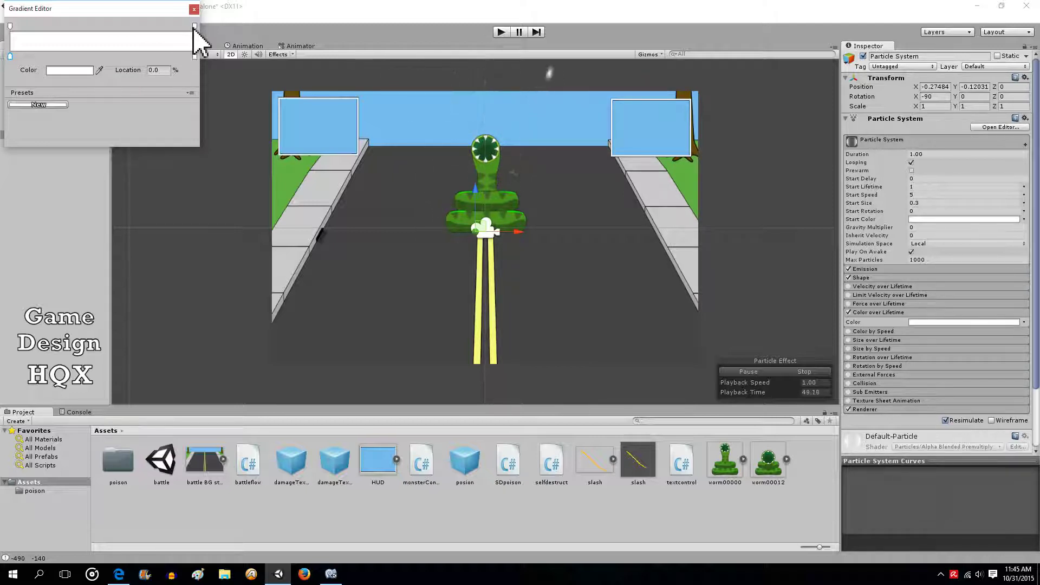
pyautogui.click(37, 56)
pyautogui.click(58, 71)
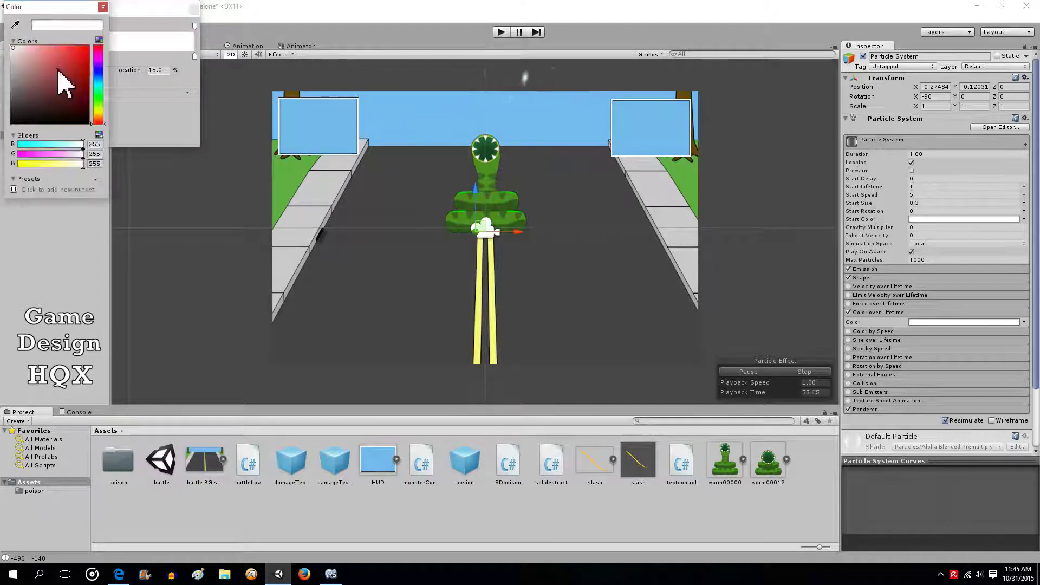
pyautogui.click(99, 110)
pyautogui.click(65, 48)
pyautogui.moveTo(73, 43); pyautogui.dragTo(100, 46)
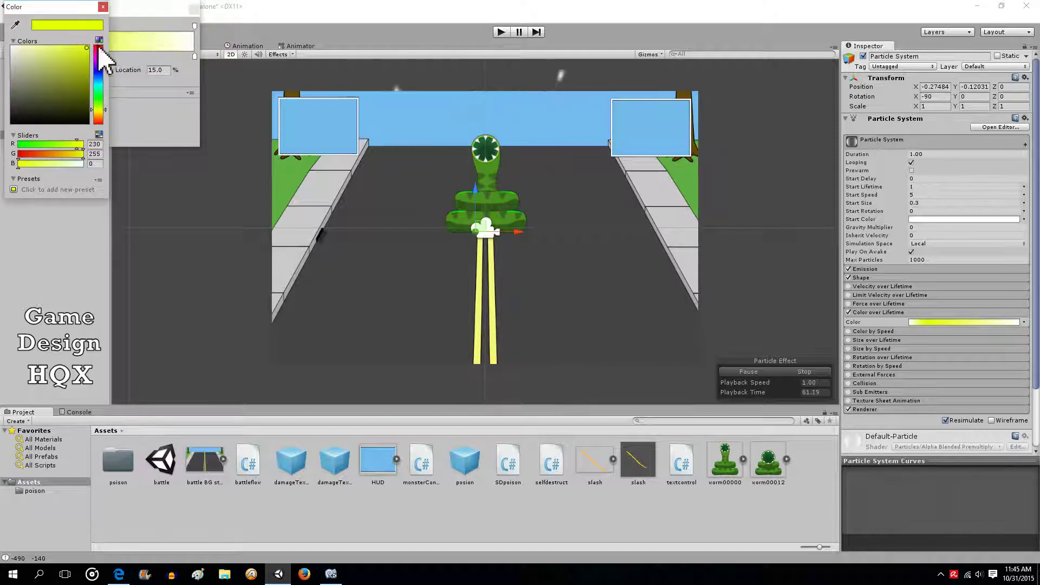
pyautogui.click(102, 112)
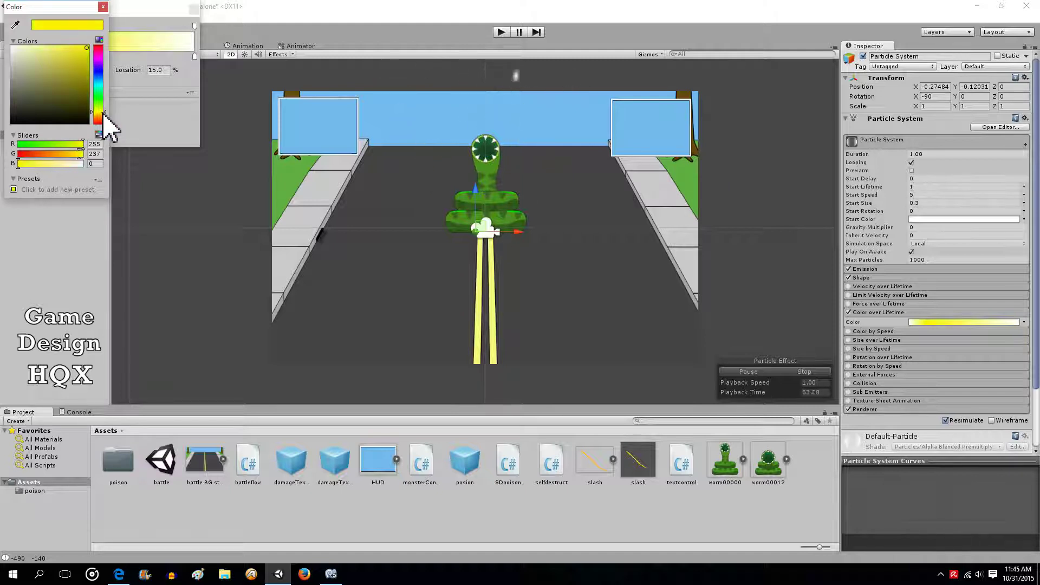
pyautogui.click(102, 110)
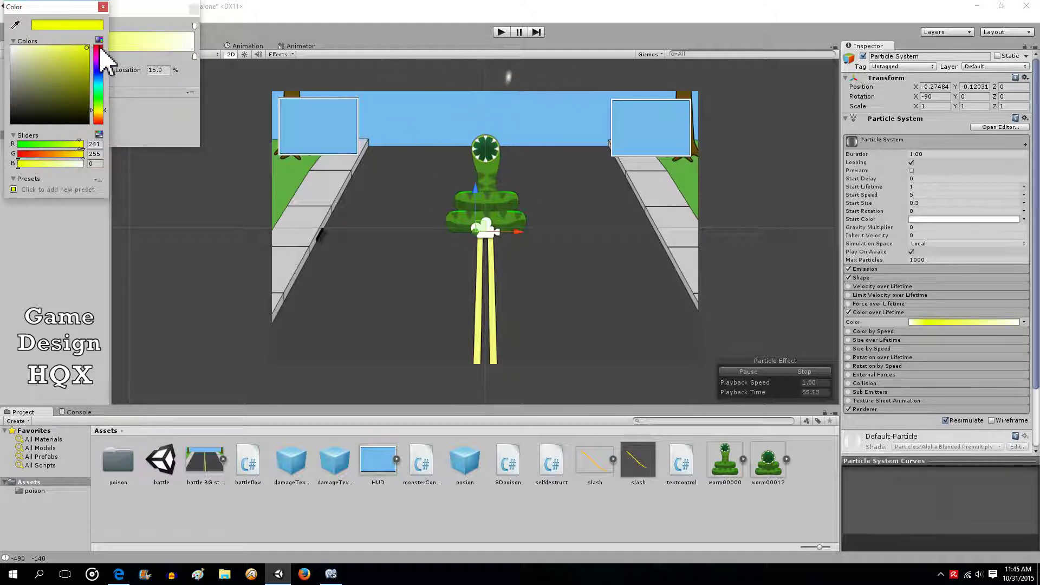
pyautogui.click(102, 6)
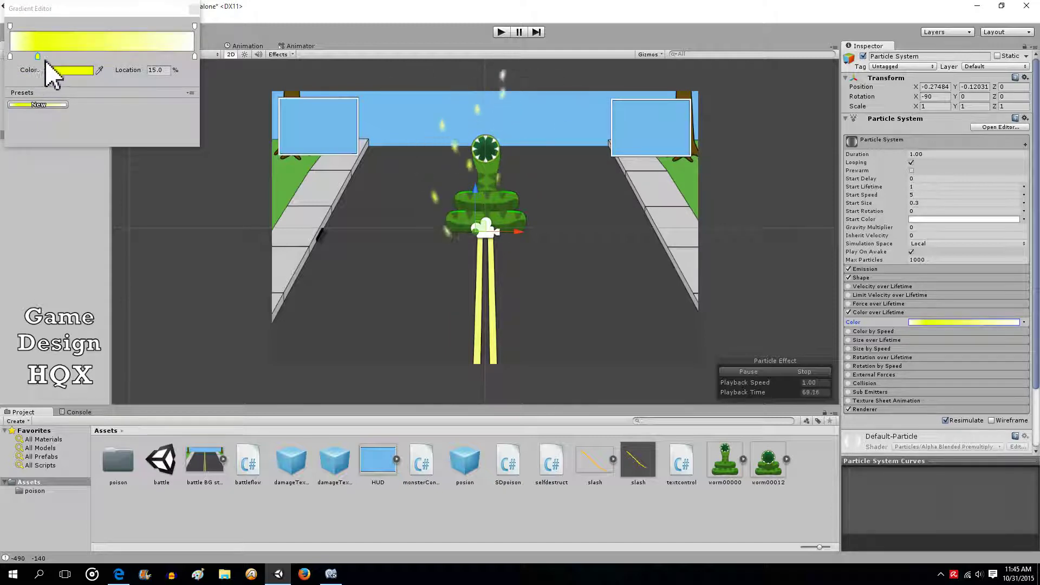
# Add a pure red colour key at 47.2% of the gradient.
pyautogui.click(97, 56)
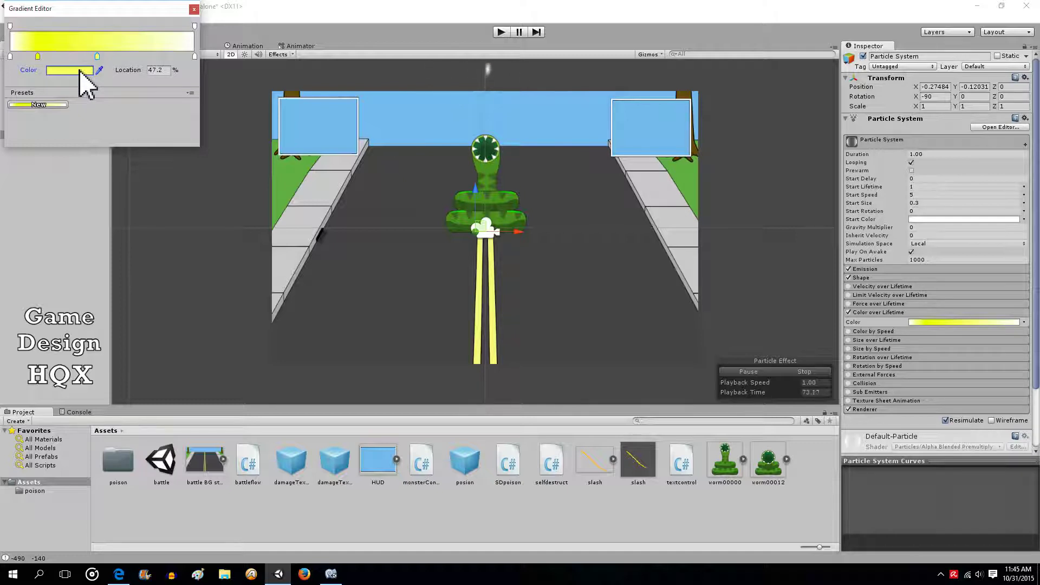
pyautogui.click(80, 70)
pyautogui.moveTo(103, 126); pyautogui.dragTo(102, 119)
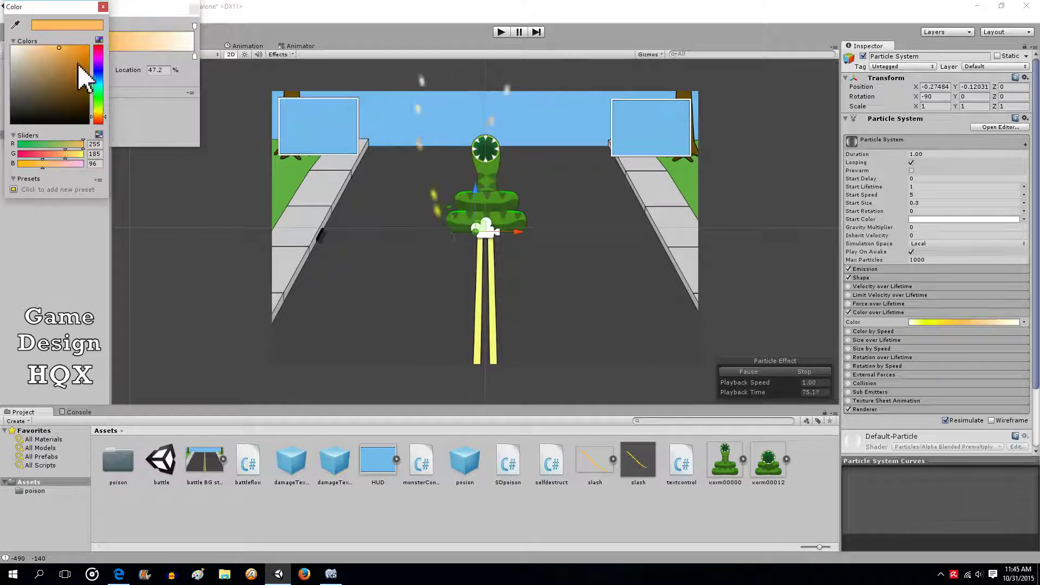
pyautogui.moveTo(100, 121); pyautogui.dragTo(100, 128)
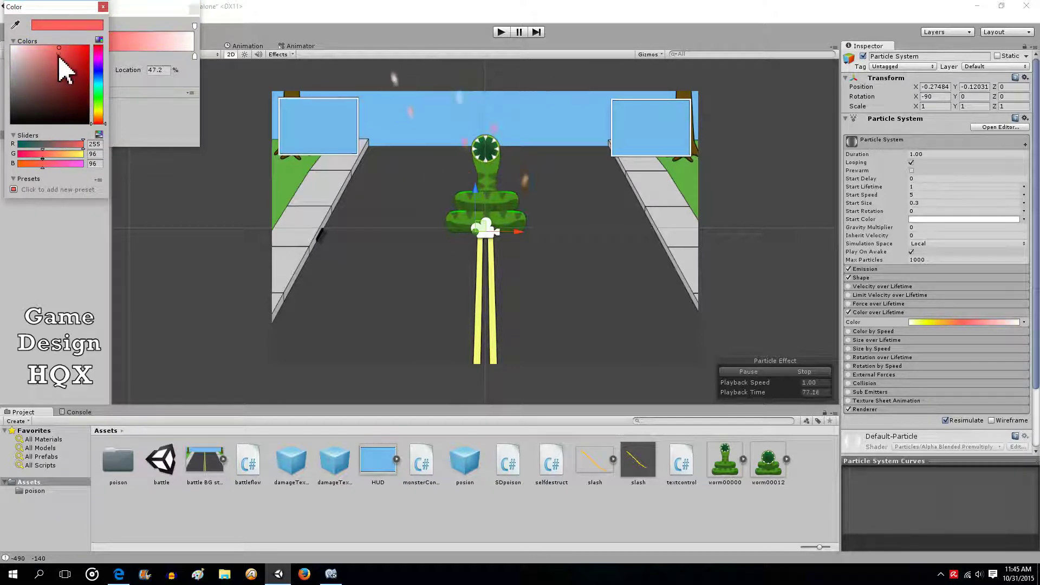
pyautogui.moveTo(63, 58); pyautogui.dragTo(102, 46)
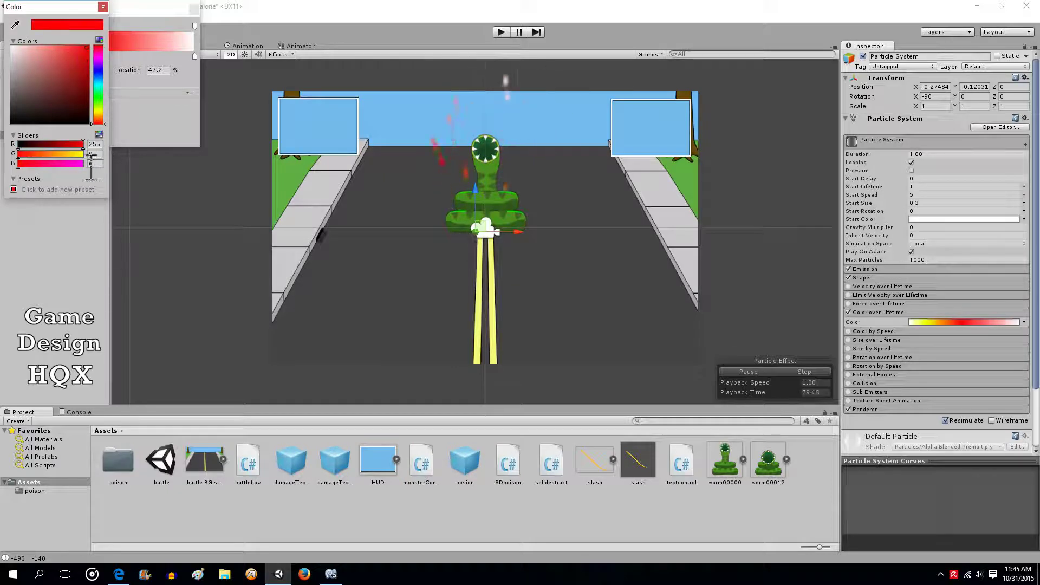
pyautogui.click(102, 6)
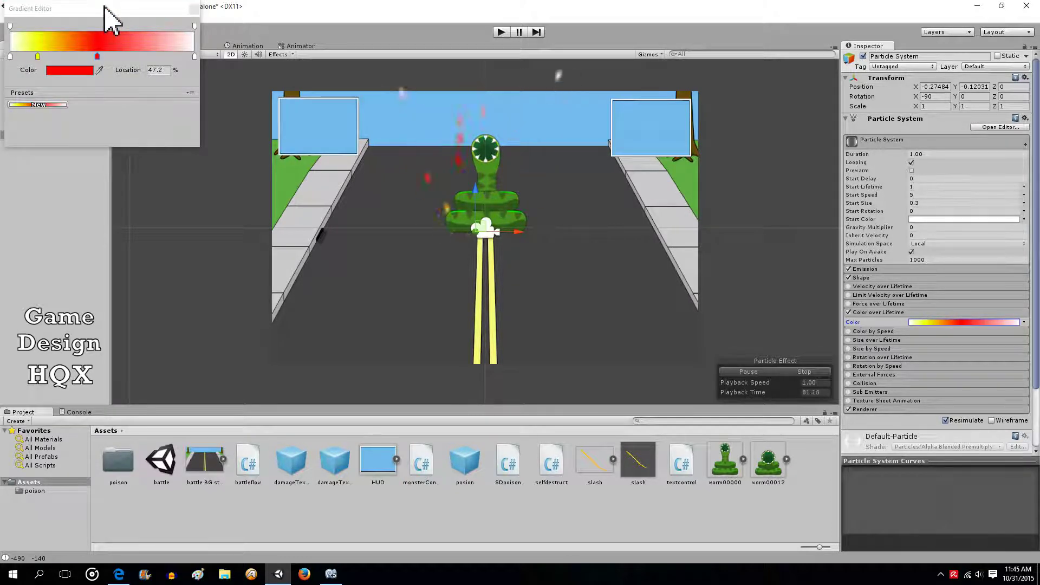
# Set the gradient's end colour key to red.
pyautogui.click(194, 55)
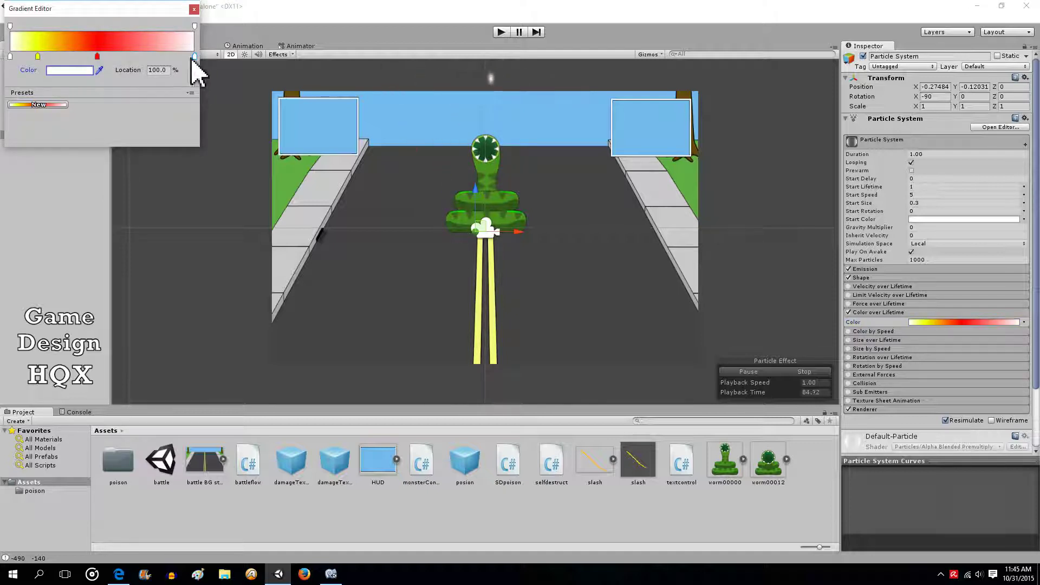
pyautogui.click(76, 71)
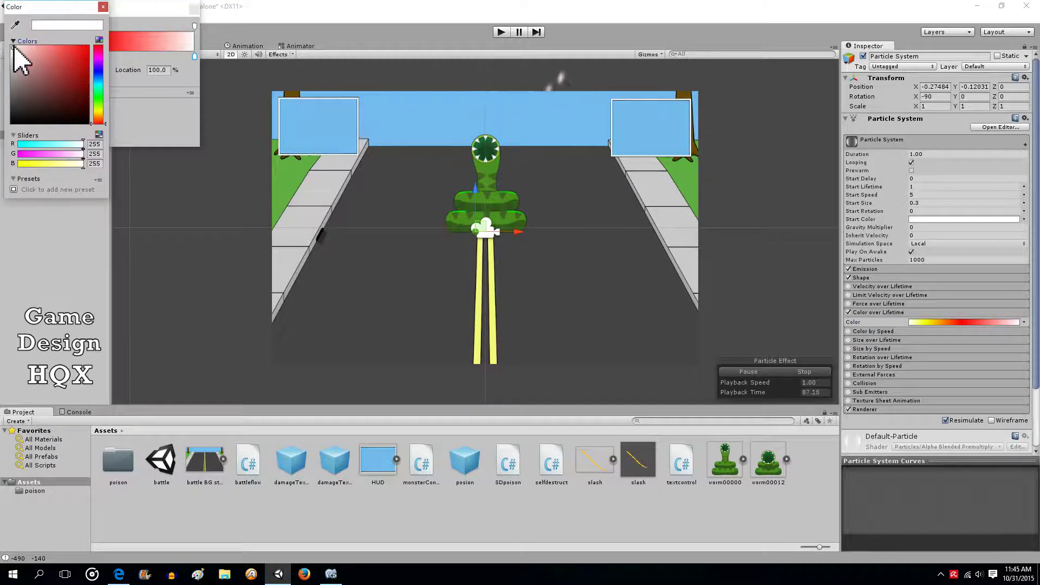
pyautogui.click(76, 41)
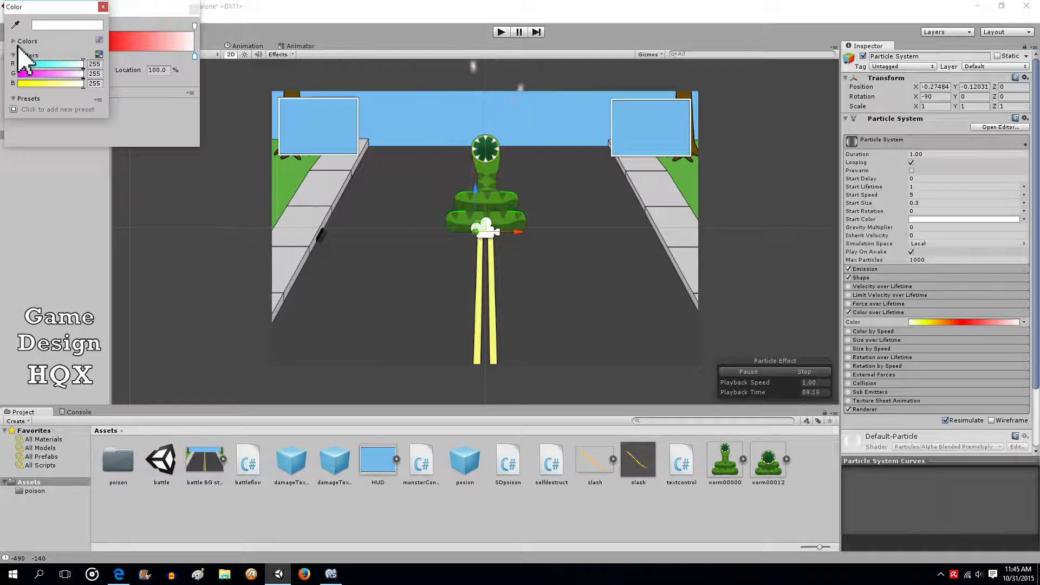
pyautogui.click(24, 42)
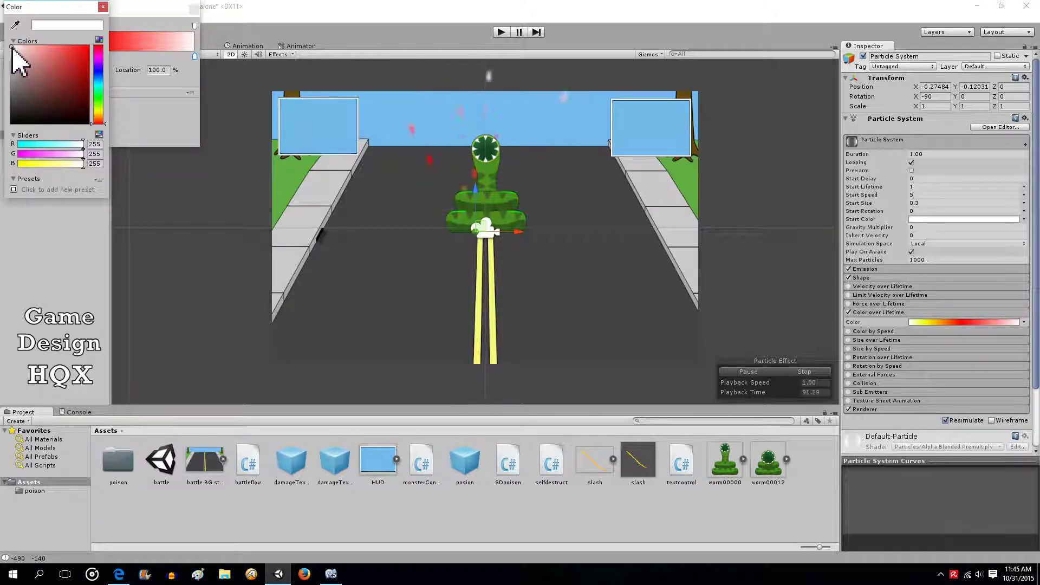
pyautogui.moveTo(16, 51); pyautogui.dragTo(94, 51)
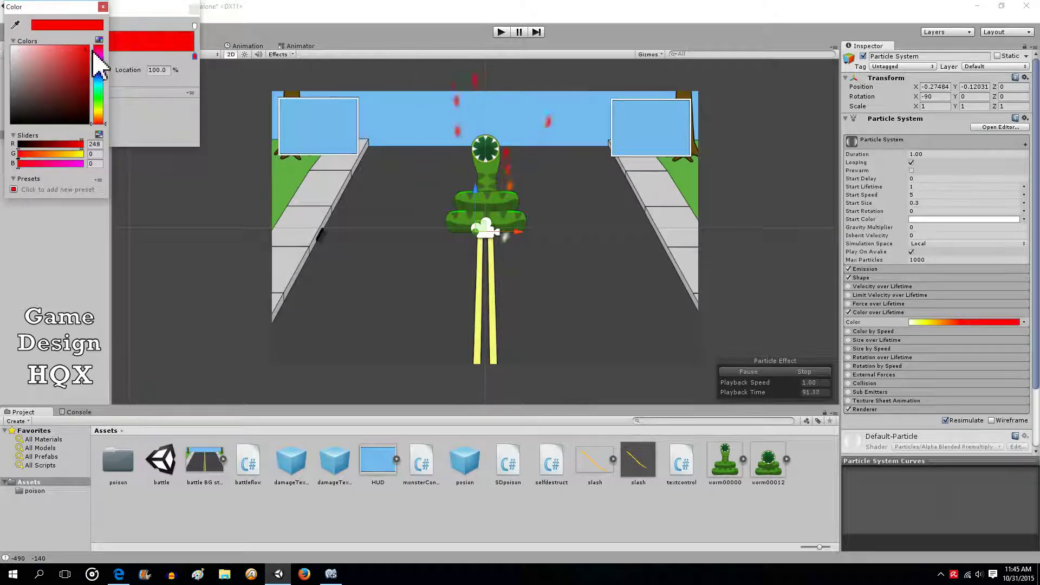
pyautogui.click(103, 7)
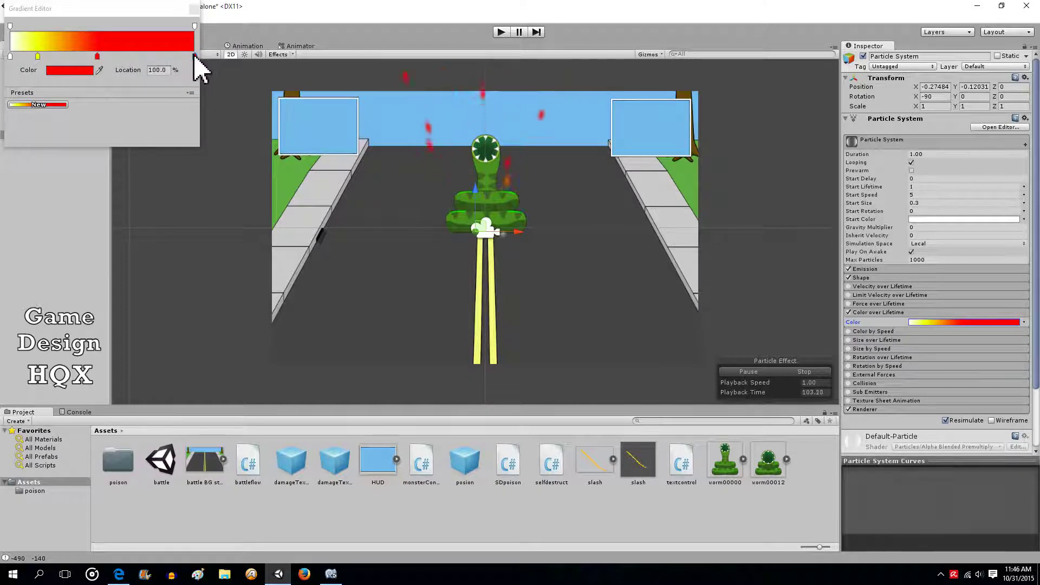
# Make the end alpha key semi-transparent and the 61% alpha key fully opaque (255).
pyautogui.click(195, 26)
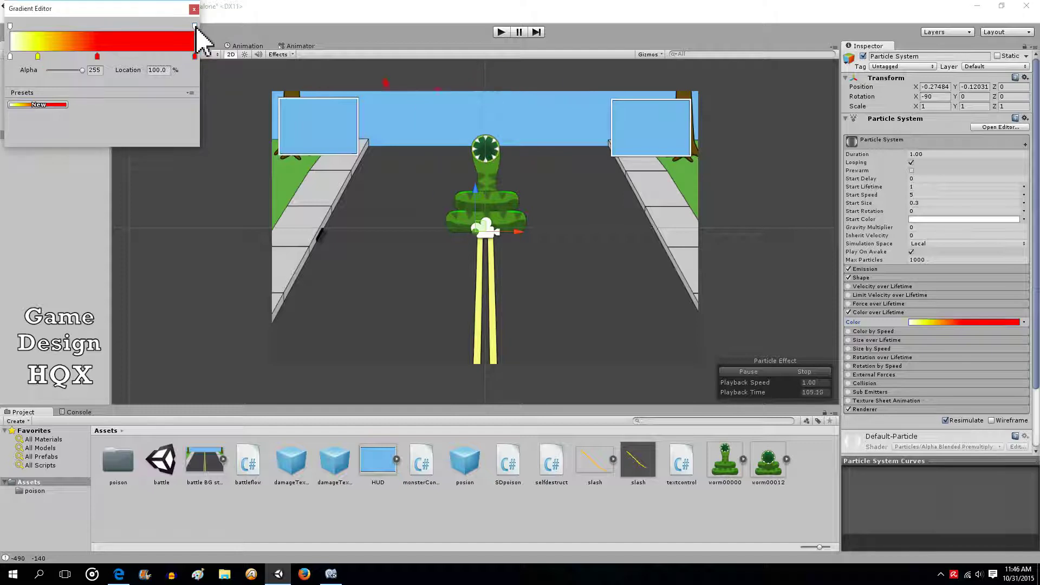
pyautogui.moveTo(81, 70); pyautogui.dragTo(60, 71)
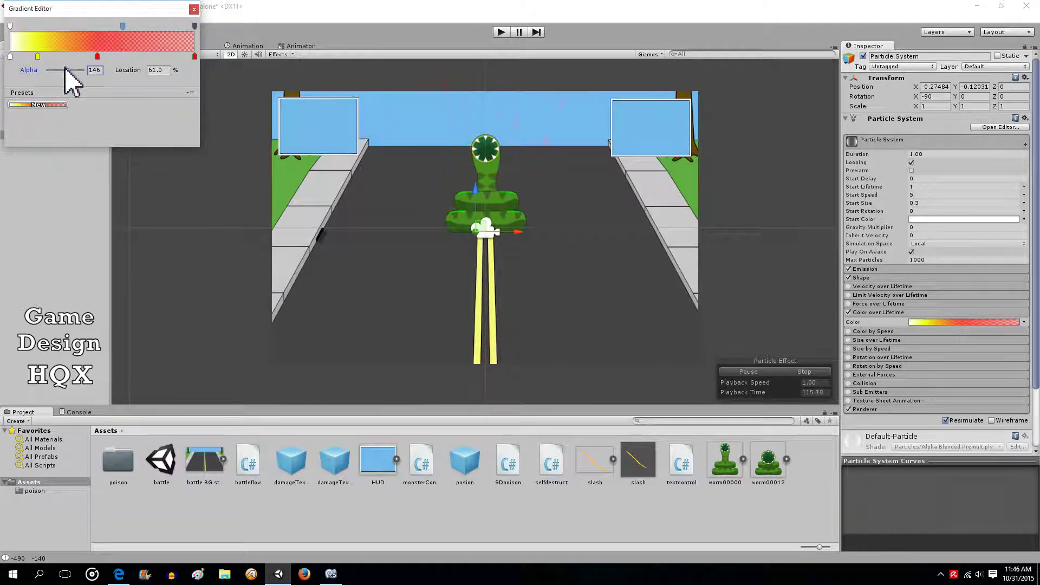
pyautogui.moveTo(74, 76); pyautogui.dragTo(96, 70)
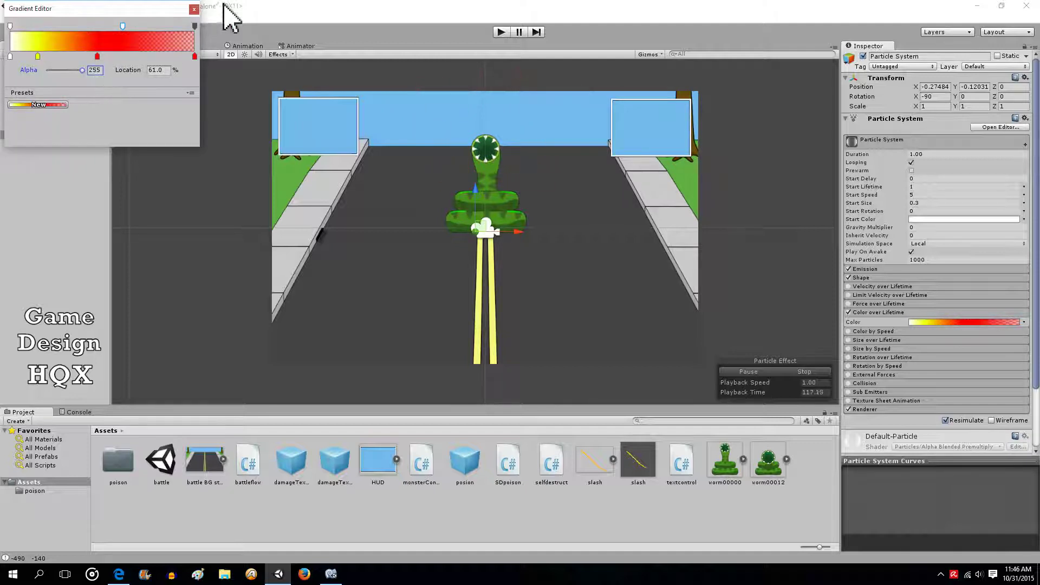
pyautogui.click(193, 10)
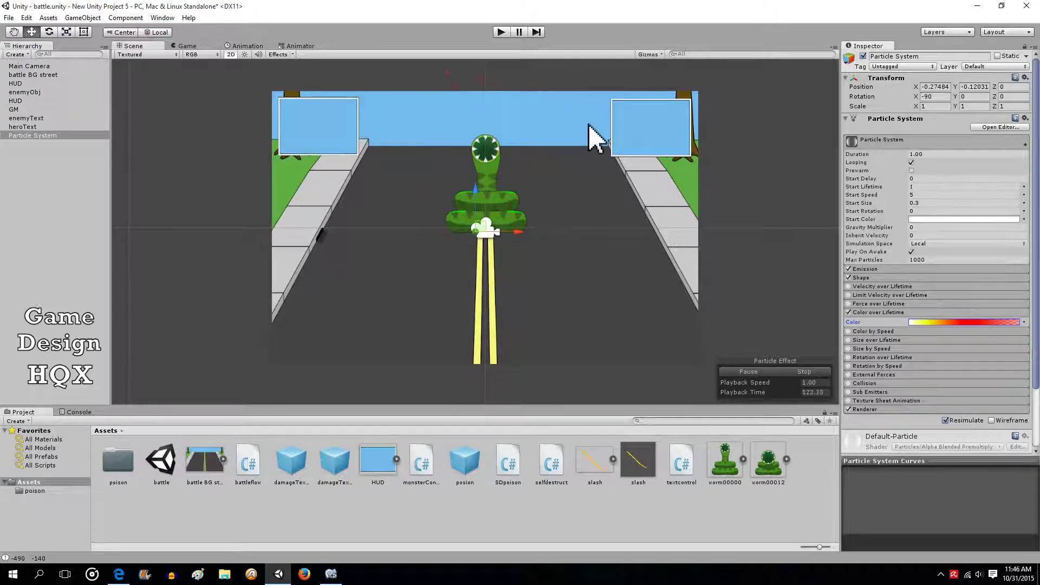
# Set the Emission rate to 500.
pyautogui.click(919, 270)
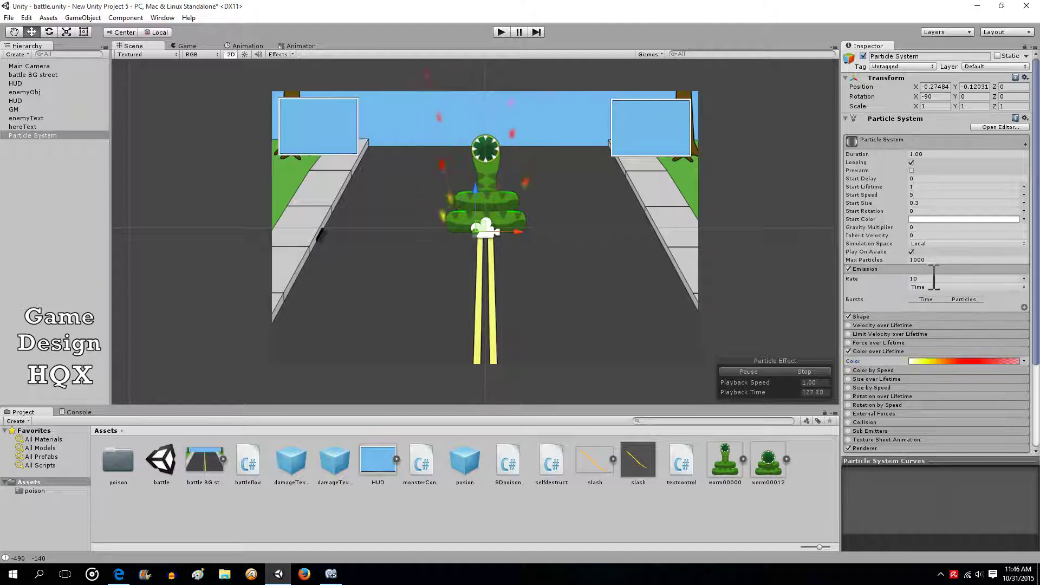
pyautogui.moveTo(908, 282)
pyautogui.mouseDown()
pyautogui.moveTo(936, 288)
pyautogui.moveTo(901, 283)
pyautogui.mouseUp()
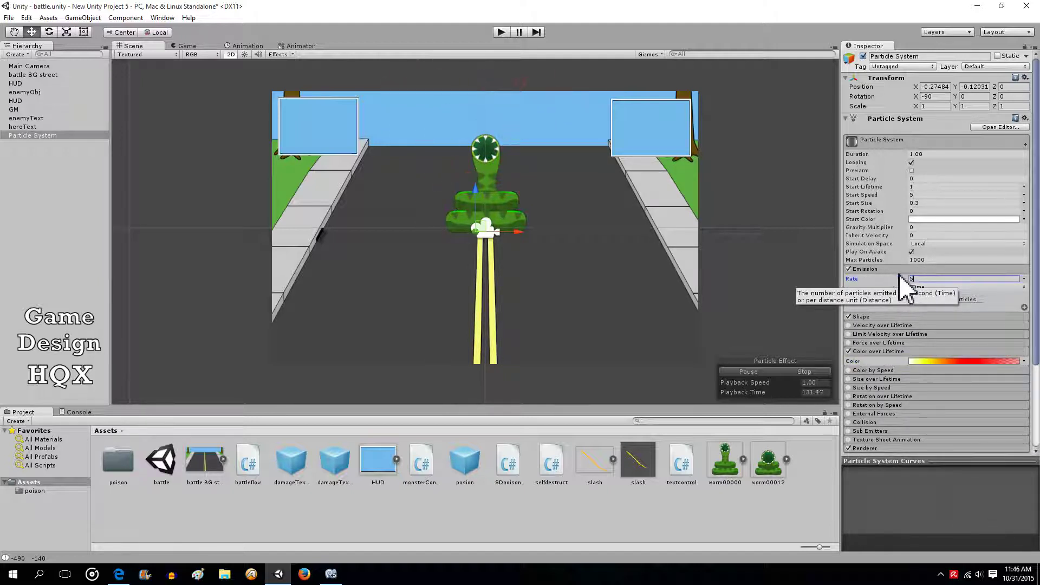
pyautogui.write('00')
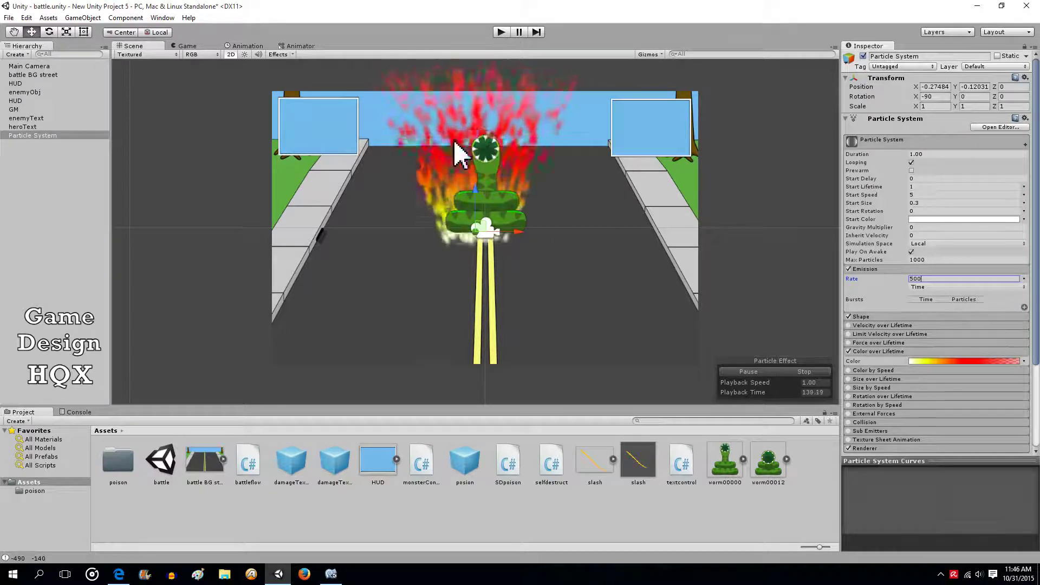
# Move the fire right along X to about 0.13, centred over the worm.
pyautogui.click(231, 54)
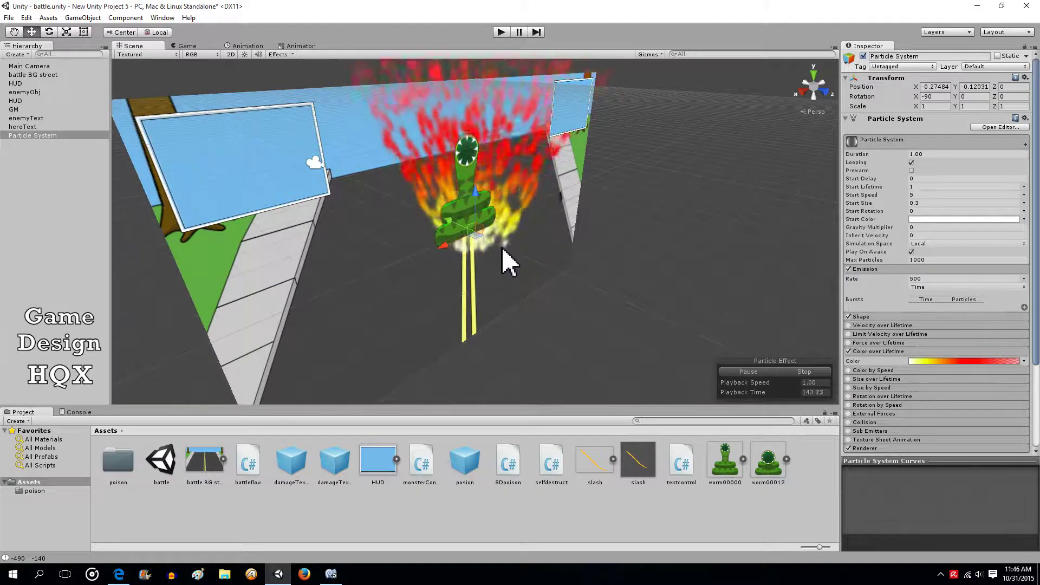
pyautogui.click(231, 54)
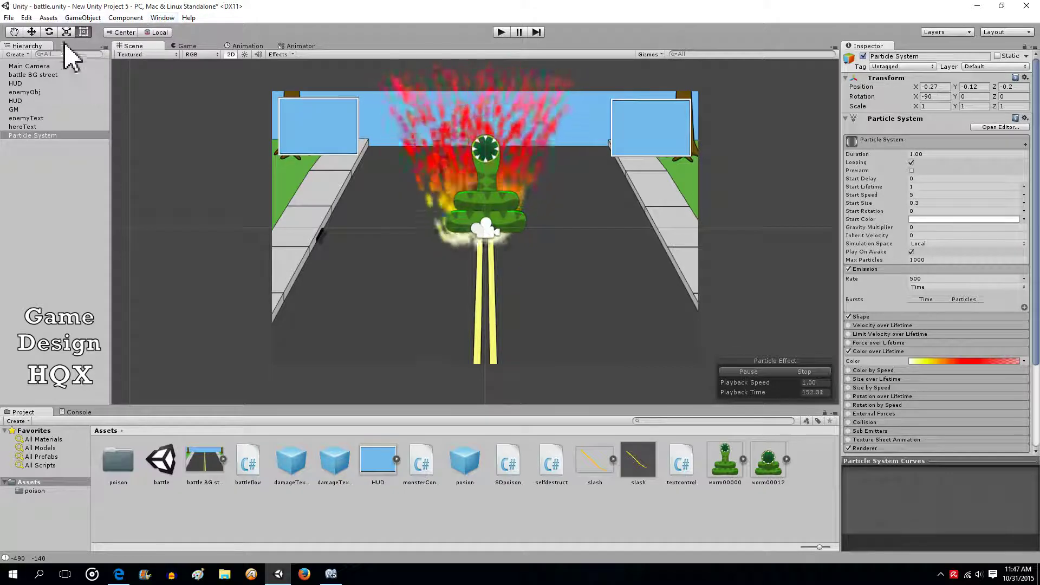
pyautogui.click(32, 32)
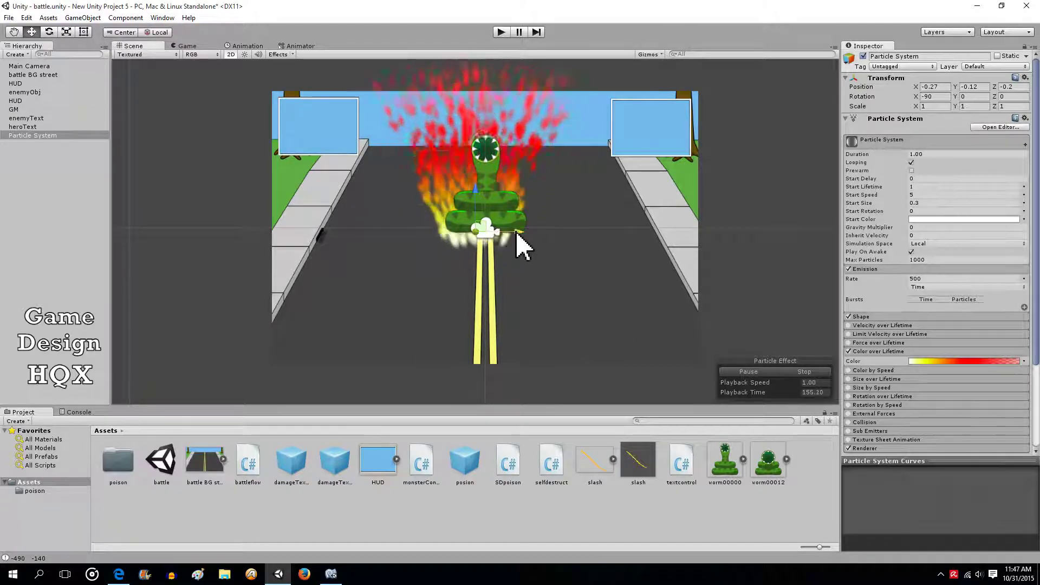
pyautogui.moveTo(515, 232); pyautogui.dragTo(536, 189)
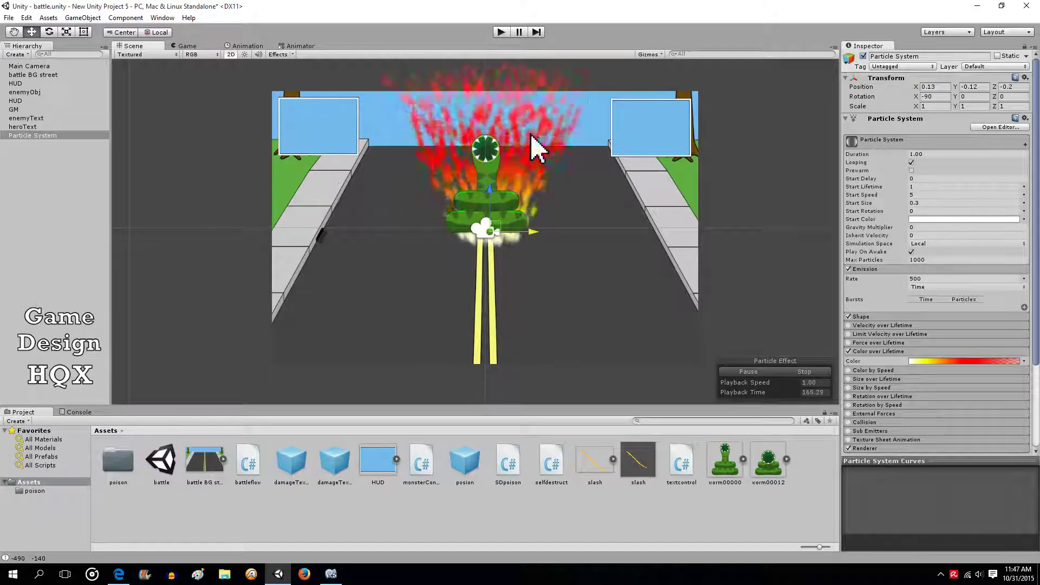
# Change the emitter Shape from Cone to Box and enter Start Lifetime .65.
pyautogui.click(854, 279)
pyautogui.click(867, 317)
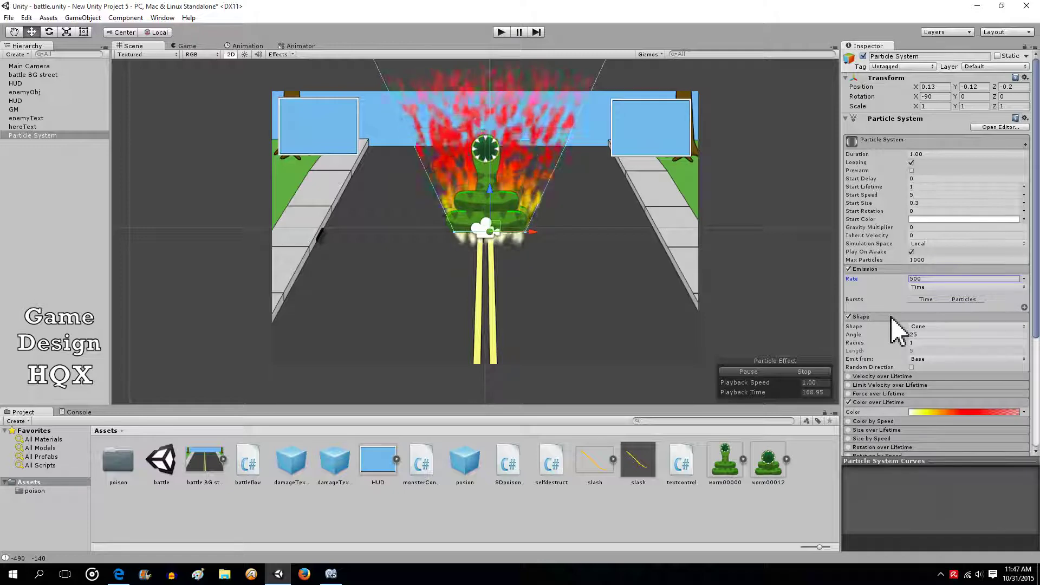
pyautogui.click(1024, 327)
pyautogui.click(972, 388)
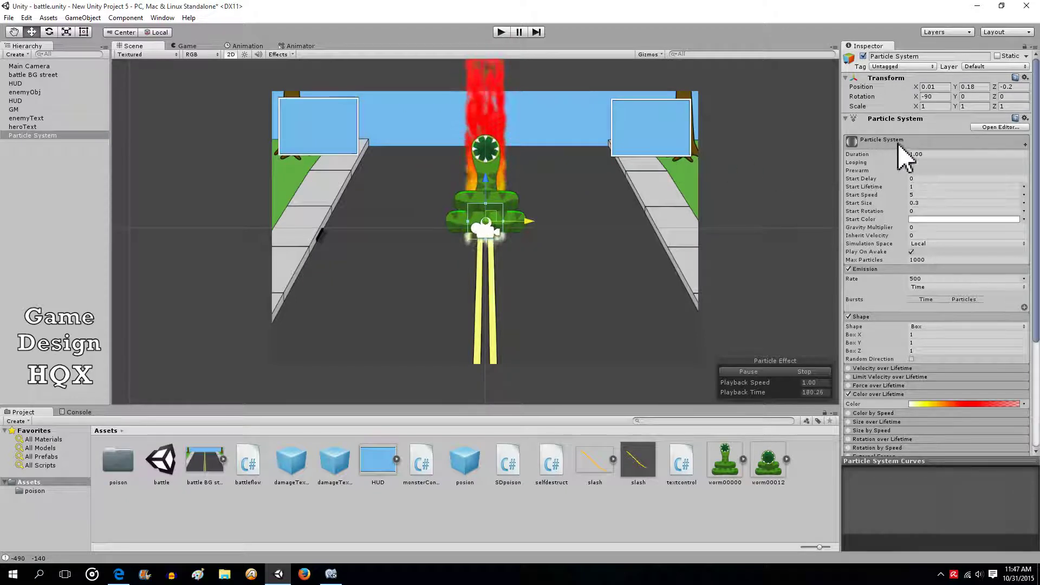
pyautogui.click(911, 187)
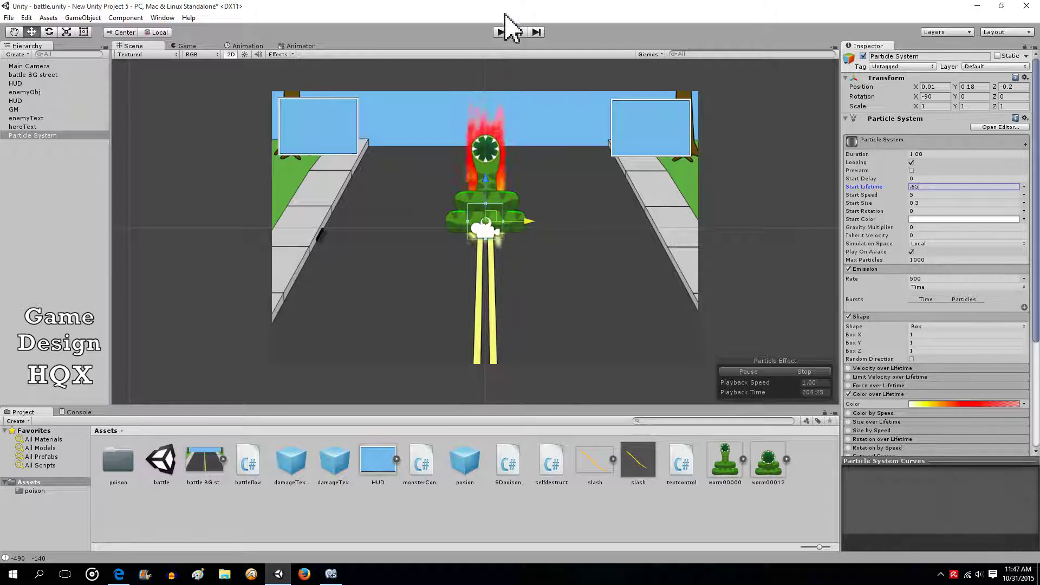
# Add a new script component named firecontrol and open it in MonoDevelop.
pyautogui.click(35, 136)
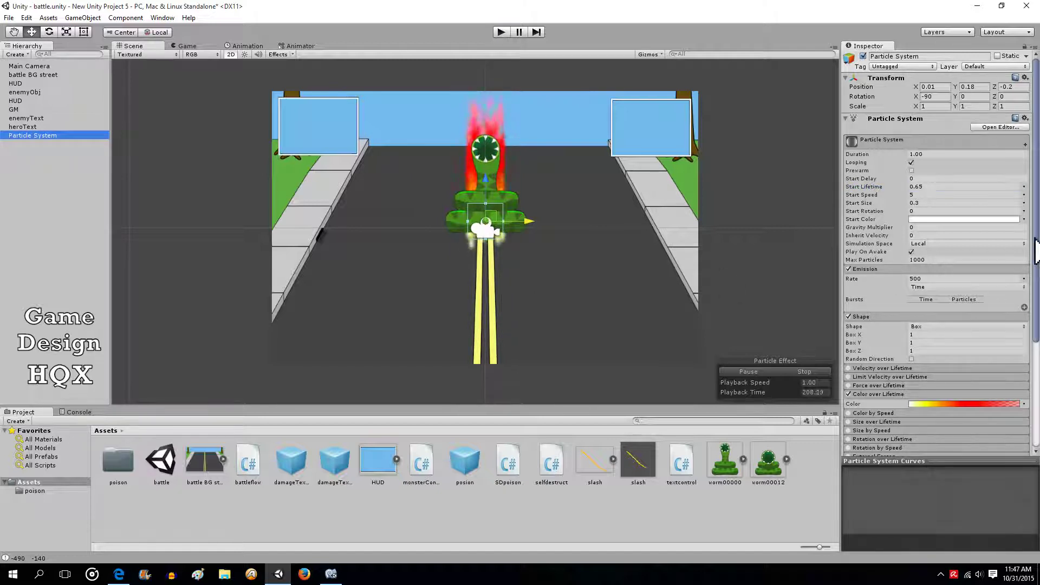
pyautogui.moveTo(1036, 249); pyautogui.dragTo(1024, 344)
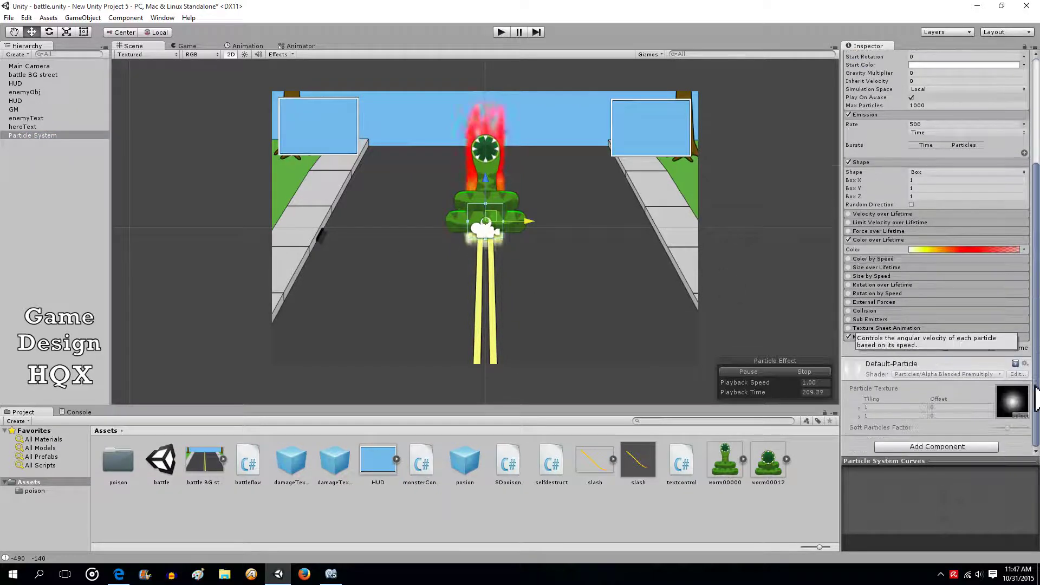
pyautogui.click(921, 446)
pyautogui.click(920, 433)
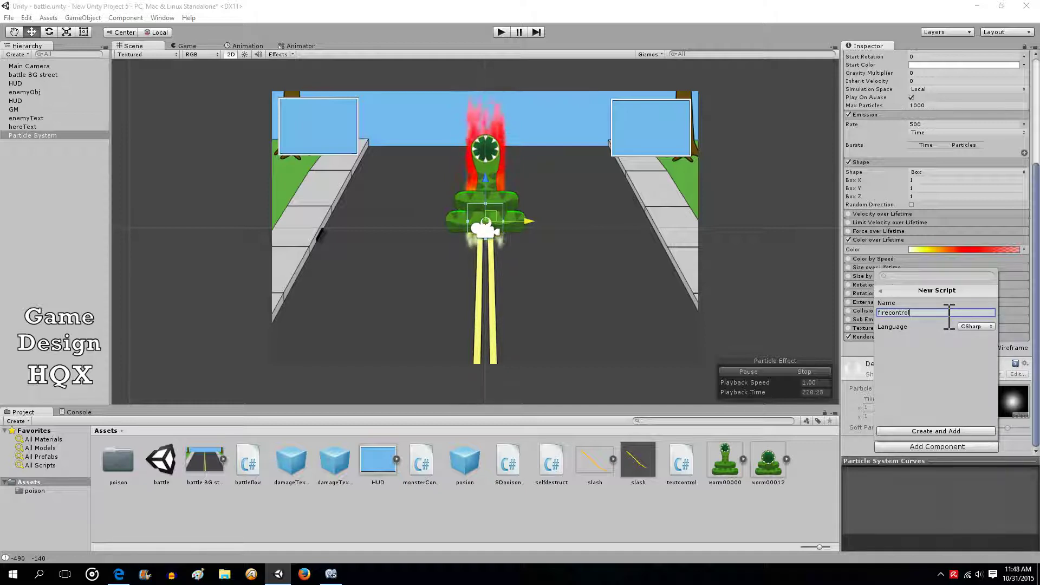
pyautogui.click(937, 432)
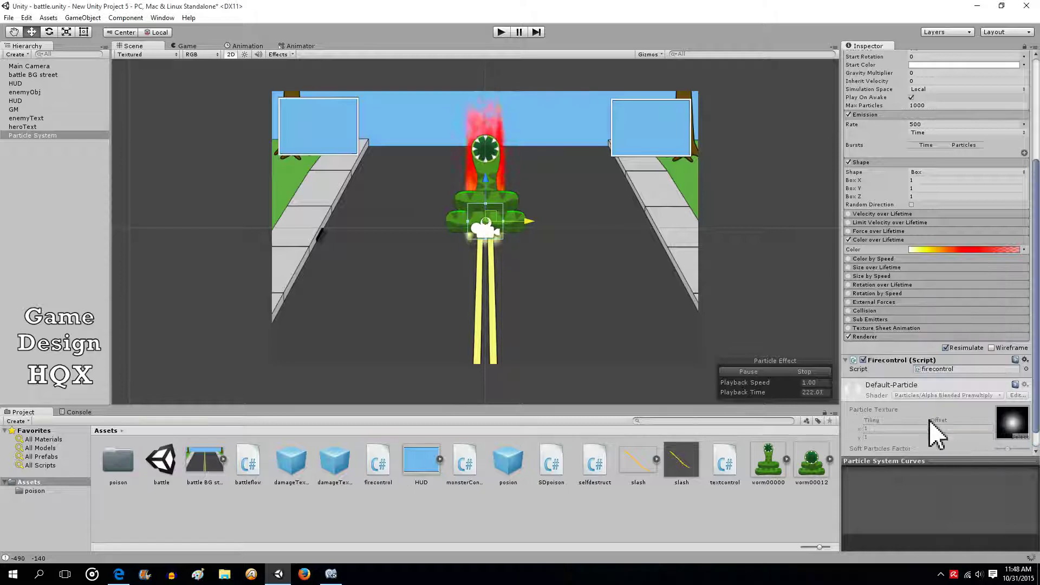
pyautogui.doubleClick(939, 370)
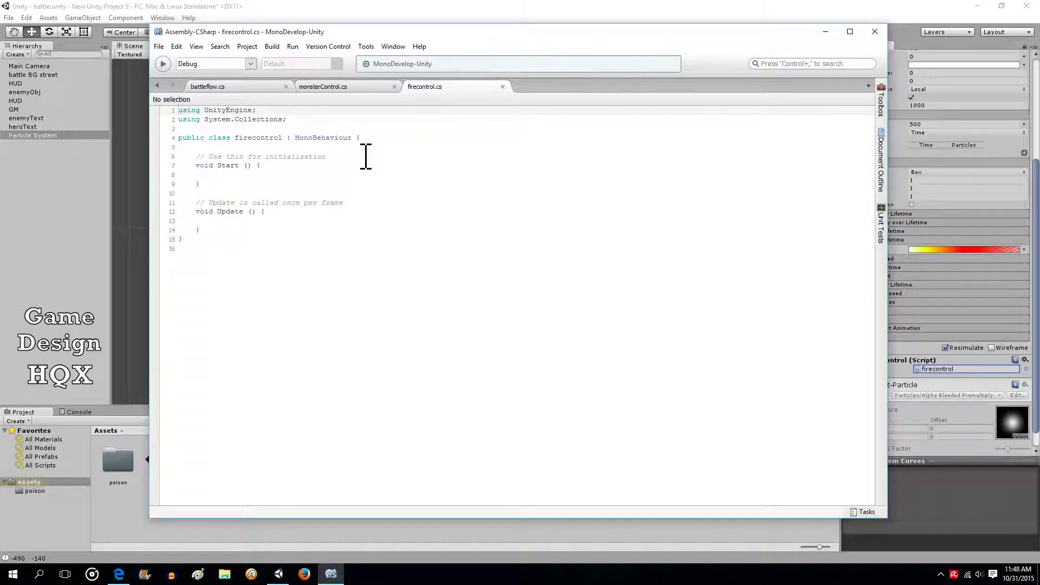
# Write GetComponent<ParticleSystemRenderer>().sortingOrder = 3; inside Start().
pyautogui.click(219, 221)
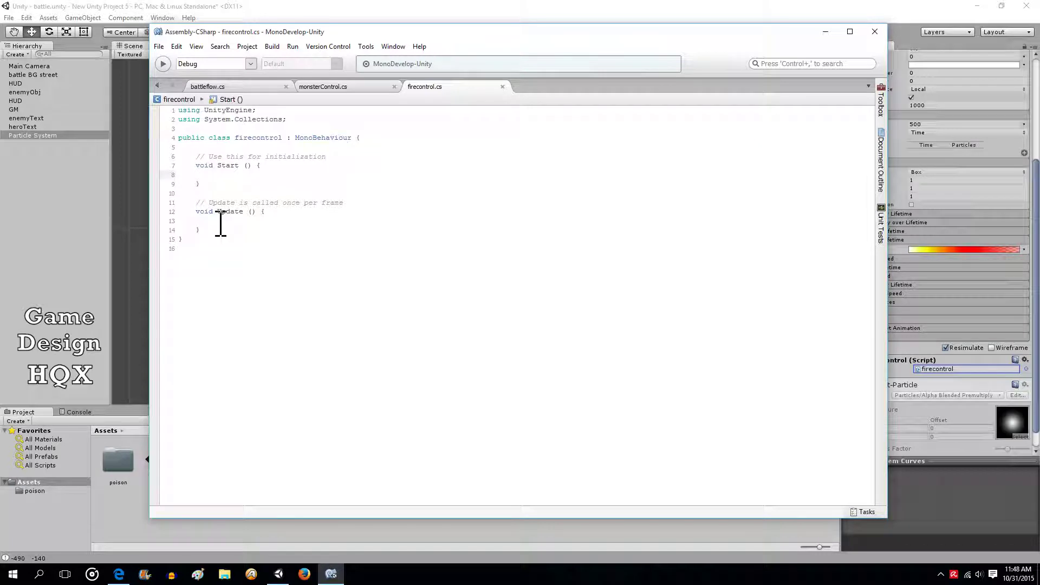
pyautogui.write('getcom')
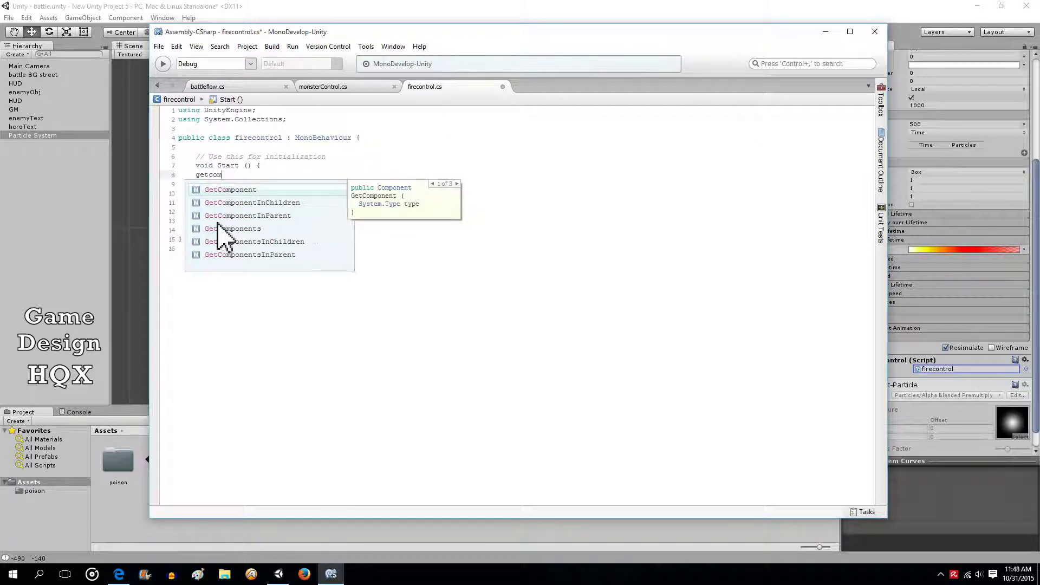
pyautogui.press('Return')
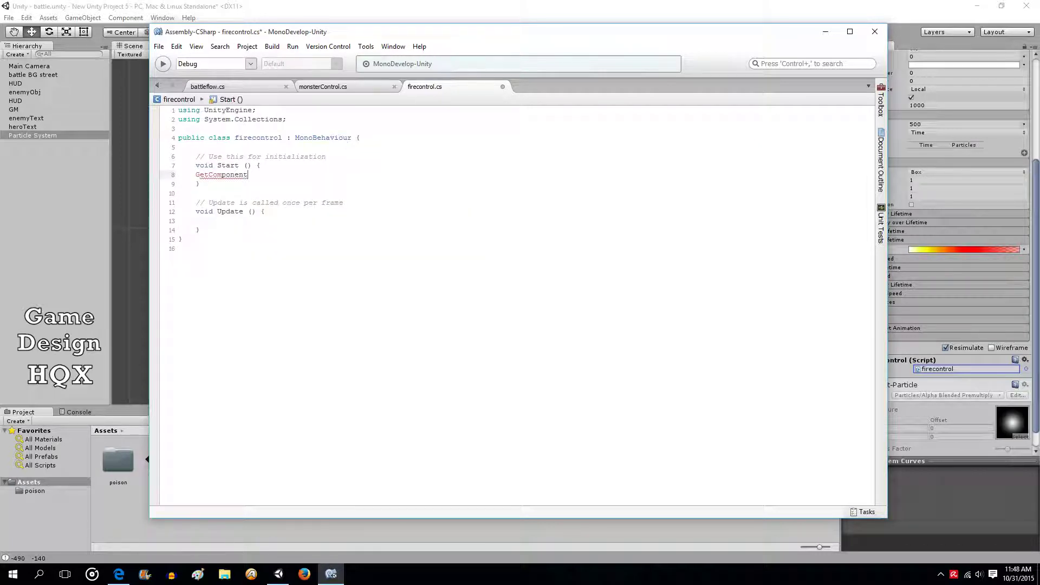
pyautogui.write('<parti')
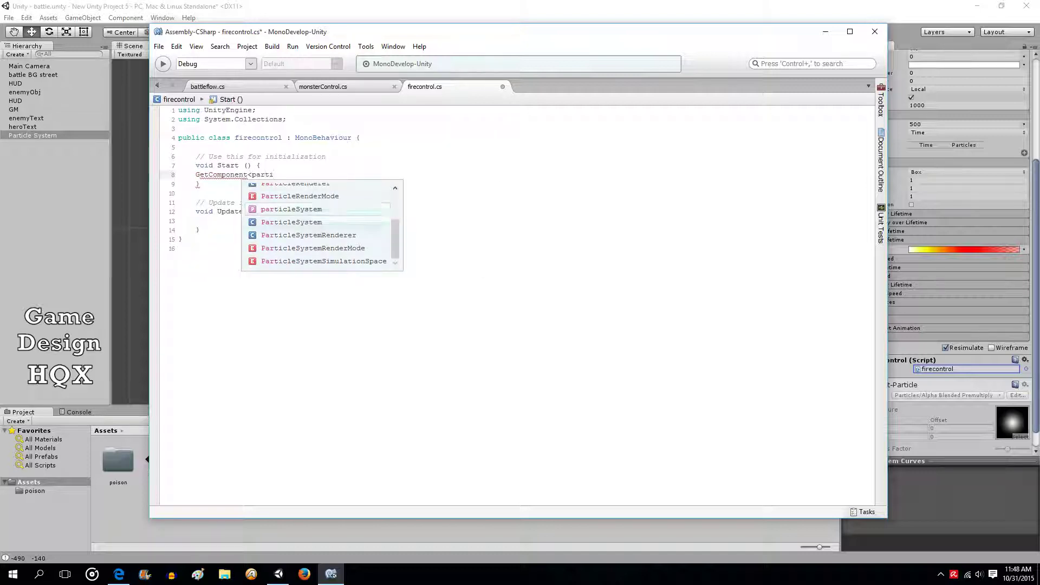
pyautogui.press('Down')
pyautogui.press('Return')
pyautogui.write('>().sort')
pyautogui.press('Down')
pyautogui.press('Down')
pyautogui.press('Return')
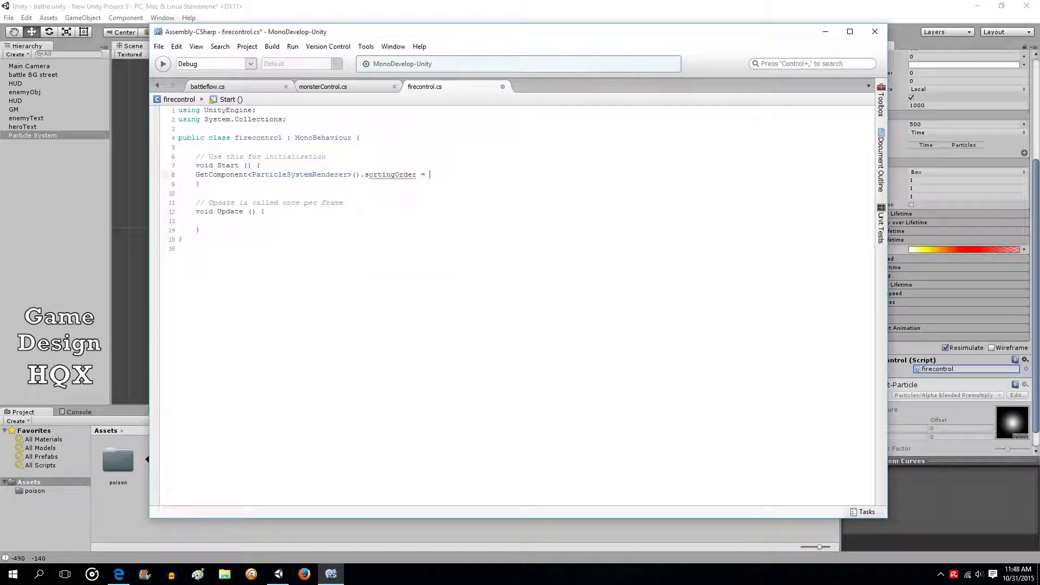
pyautogui.write('= 3;')
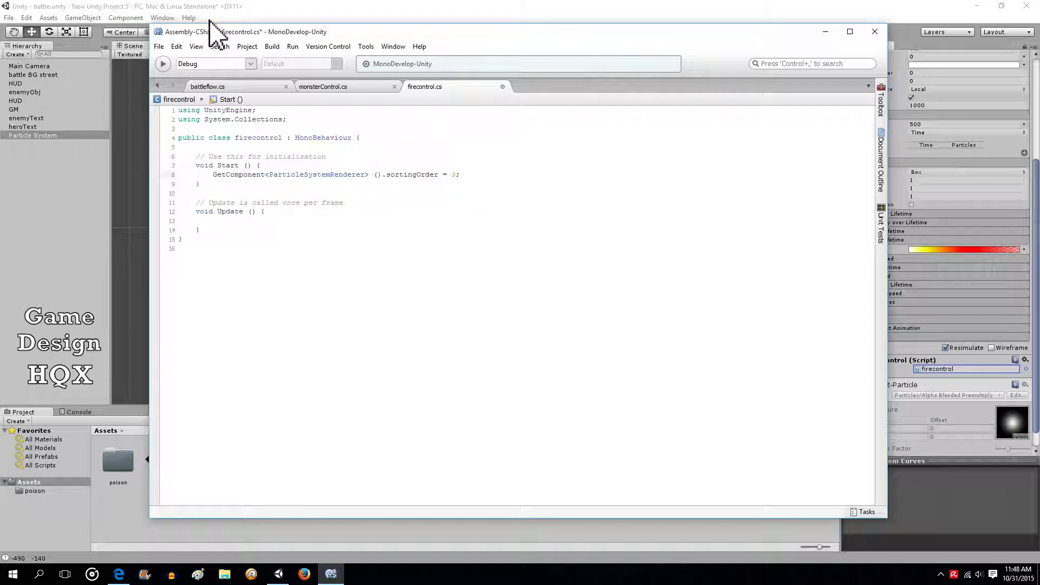
# Save the firecontrol script and return to Unity.
pyautogui.click(159, 47)
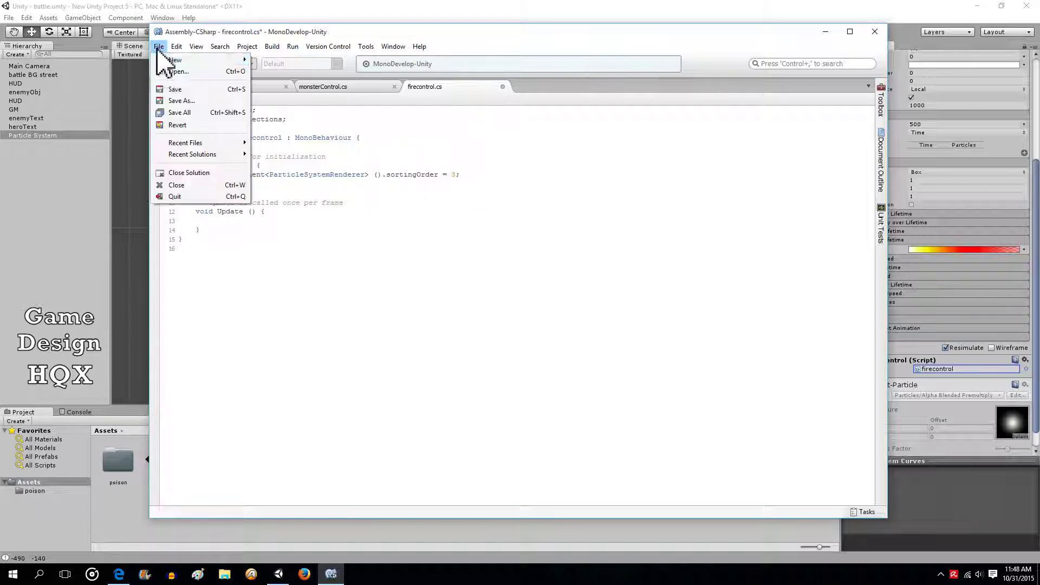
pyautogui.click(174, 90)
pyautogui.click(398, 31)
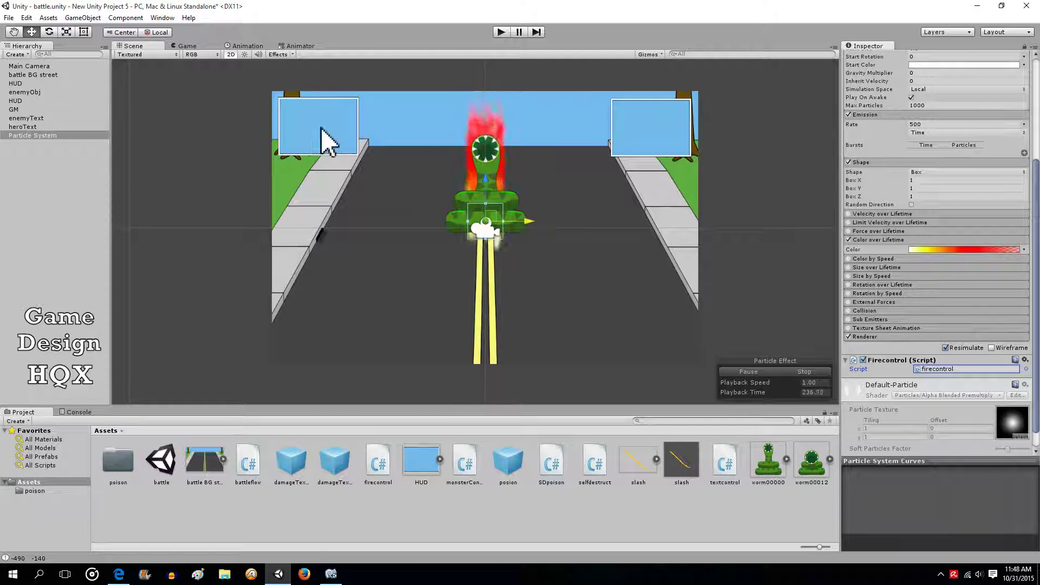
# Rename the Particle System to fire and copy it in the Hierarchy.
pyautogui.click(46, 136)
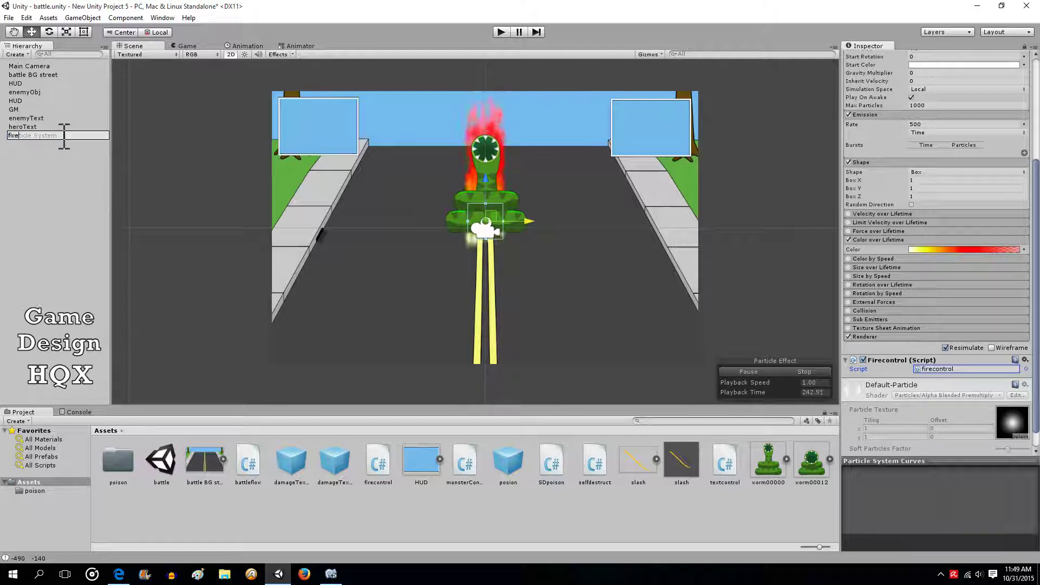
pyautogui.click(52, 159)
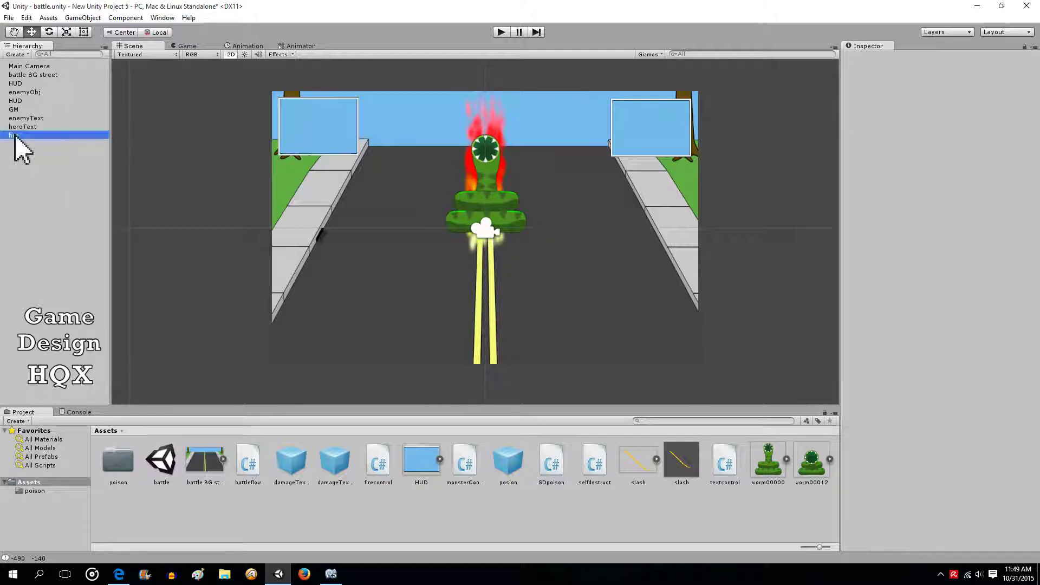
pyautogui.click(13, 136)
pyautogui.rightClick(14, 135)
pyautogui.click(34, 142)
# Paste a second fire copy and give it Start Delay 0.1 and Start Lifetime 0.5.
pyautogui.rightClick(32, 148)
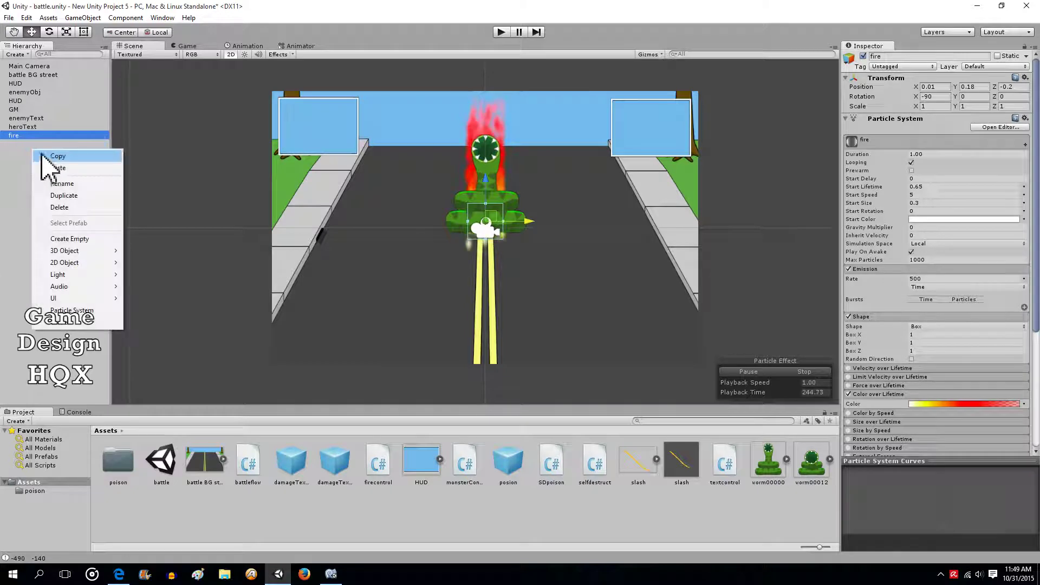
pyautogui.click(56, 168)
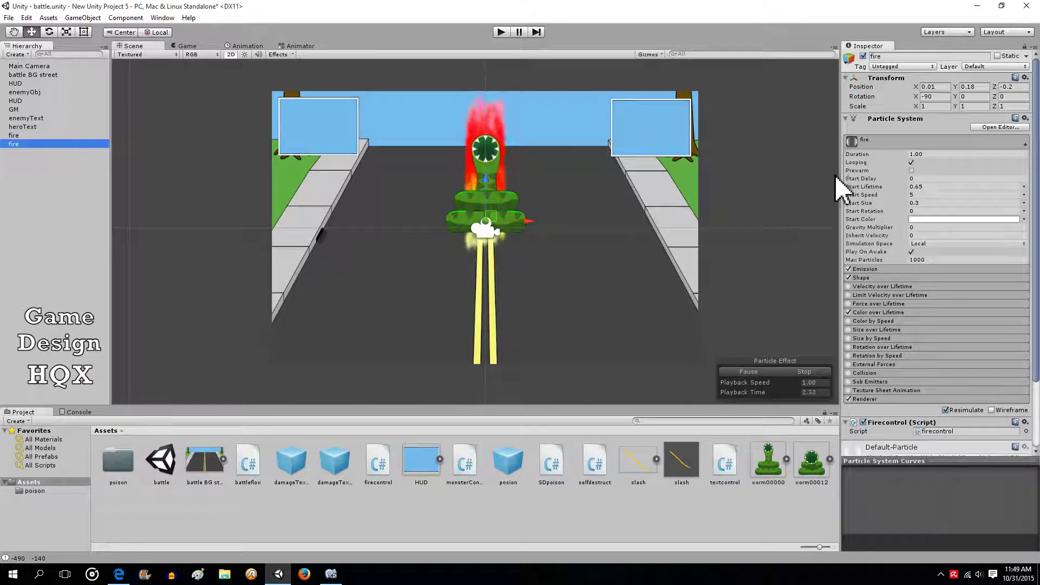
pyautogui.click(925, 179)
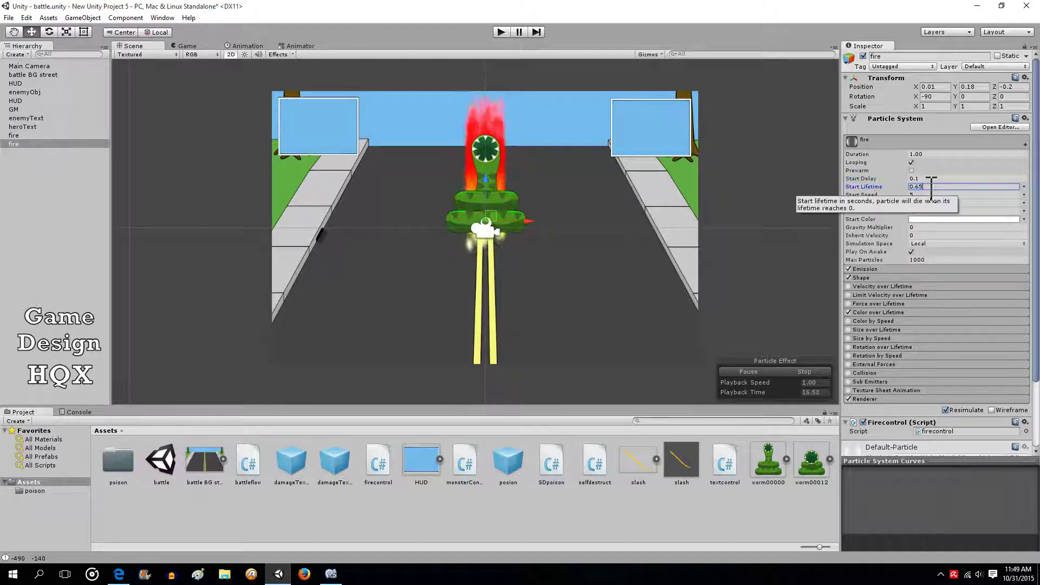
pyautogui.click(932, 187)
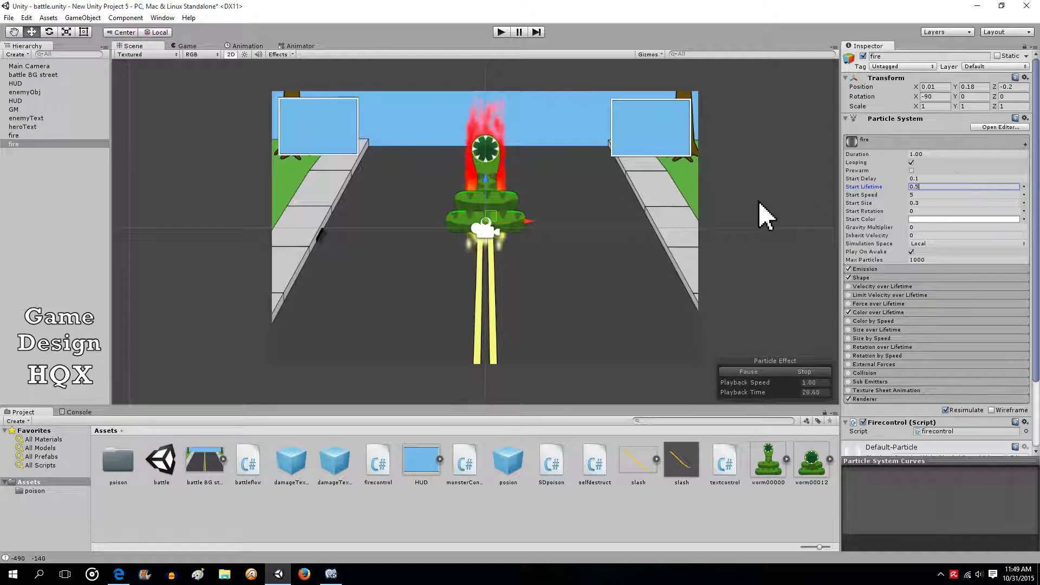
# Move the second fire to the worm's left, then paste a third fire copy and drag it right.
pyautogui.moveTo(526, 227); pyautogui.dragTo(500, 229)
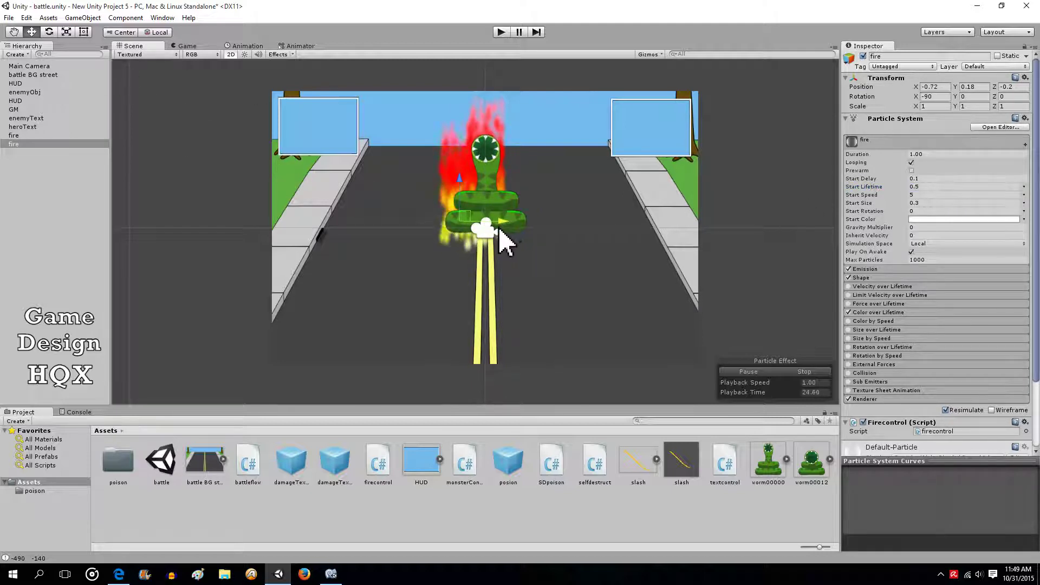
pyautogui.rightClick(24, 144)
pyautogui.click(37, 150)
pyautogui.click(28, 166)
pyautogui.rightClick(27, 163)
pyautogui.click(52, 179)
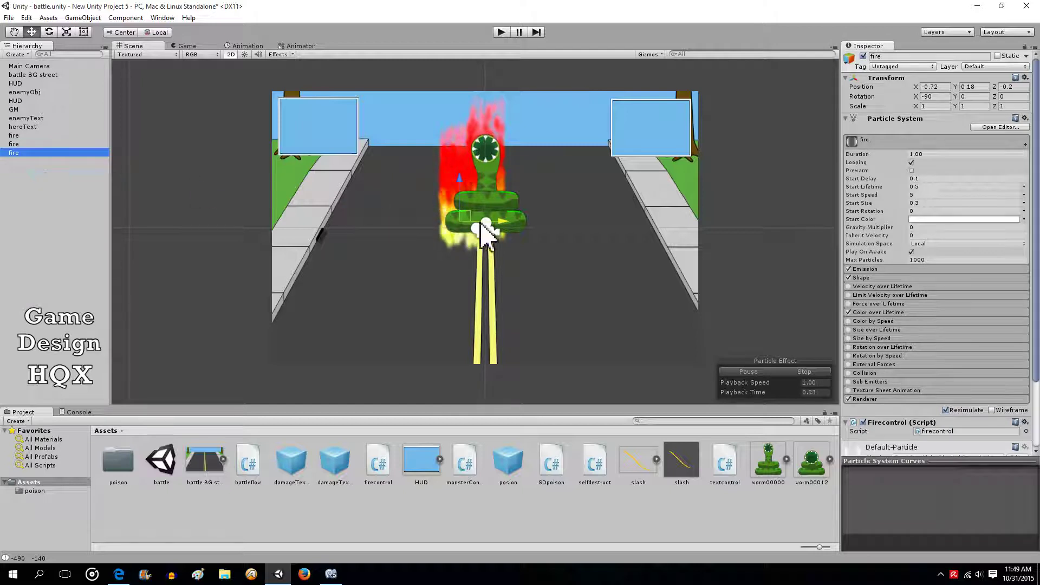
pyautogui.moveTo(507, 222); pyautogui.dragTo(562, 234)
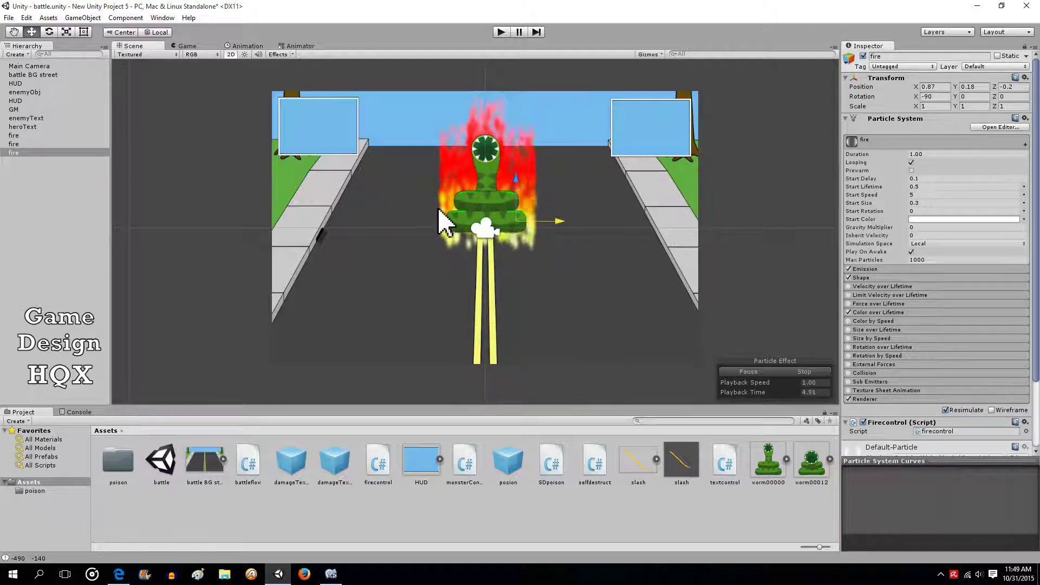
# Paste a fourth fire copy and drag the third fire further left along X.
pyautogui.rightClick(17, 144)
pyautogui.click(41, 150)
pyautogui.click(31, 168)
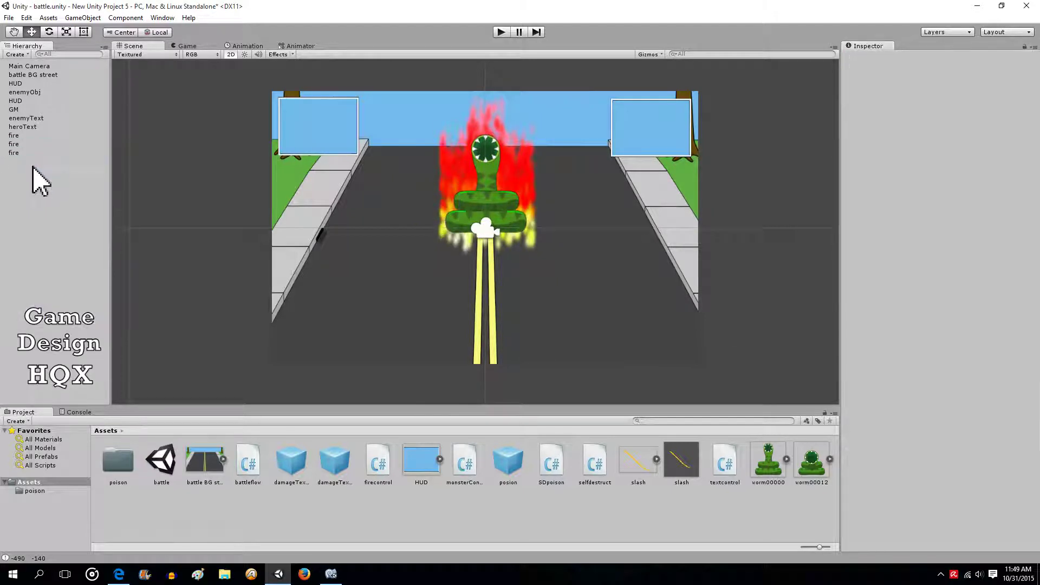
pyautogui.rightClick(31, 166)
pyautogui.click(54, 185)
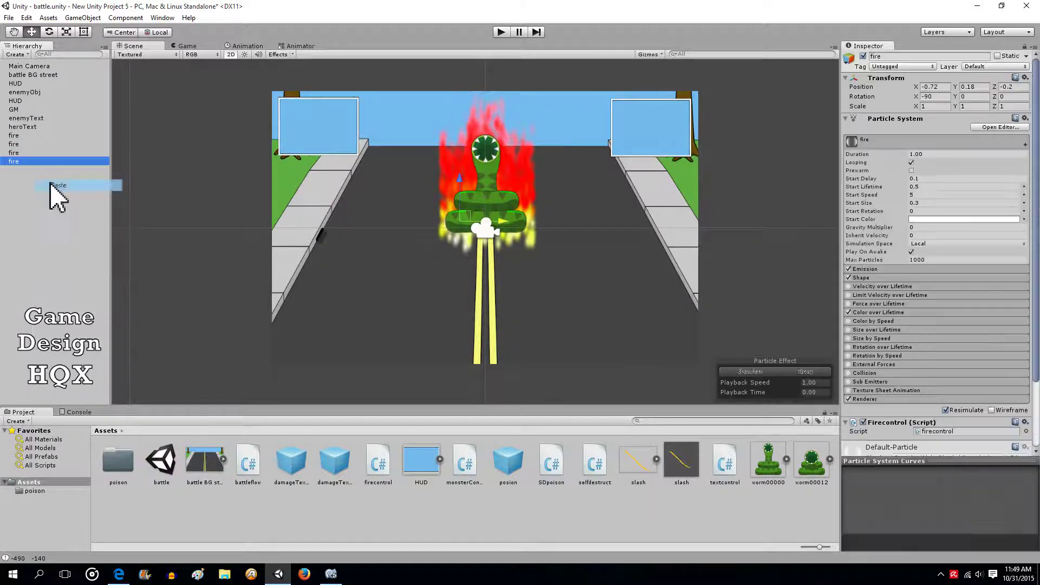
pyautogui.click(15, 153)
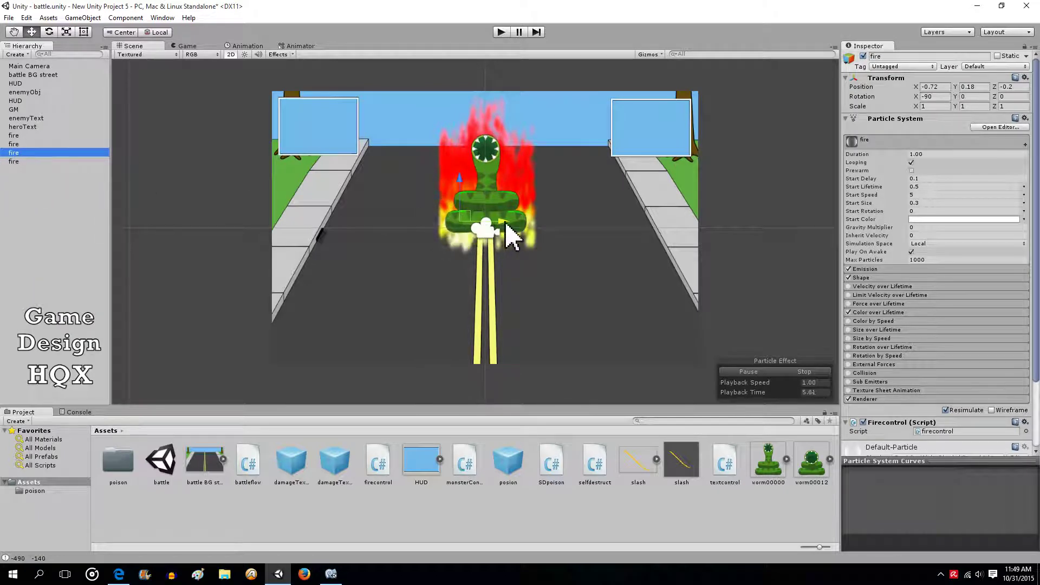
pyautogui.moveTo(509, 233); pyautogui.dragTo(489, 234)
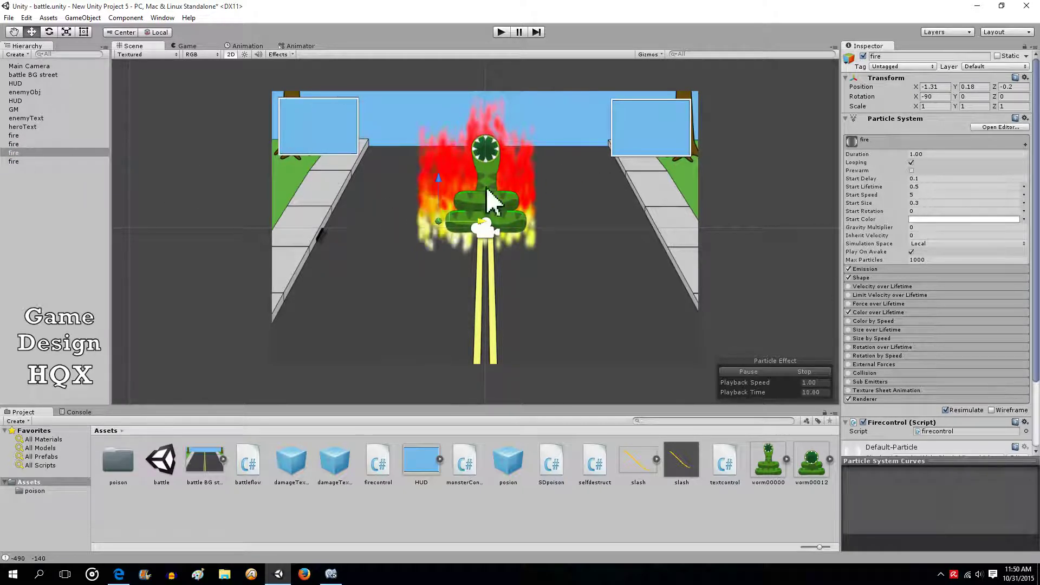
# Set the fire's Start Delay to 0.2 and Start Lifetime to 0.3.
pyautogui.click(928, 178)
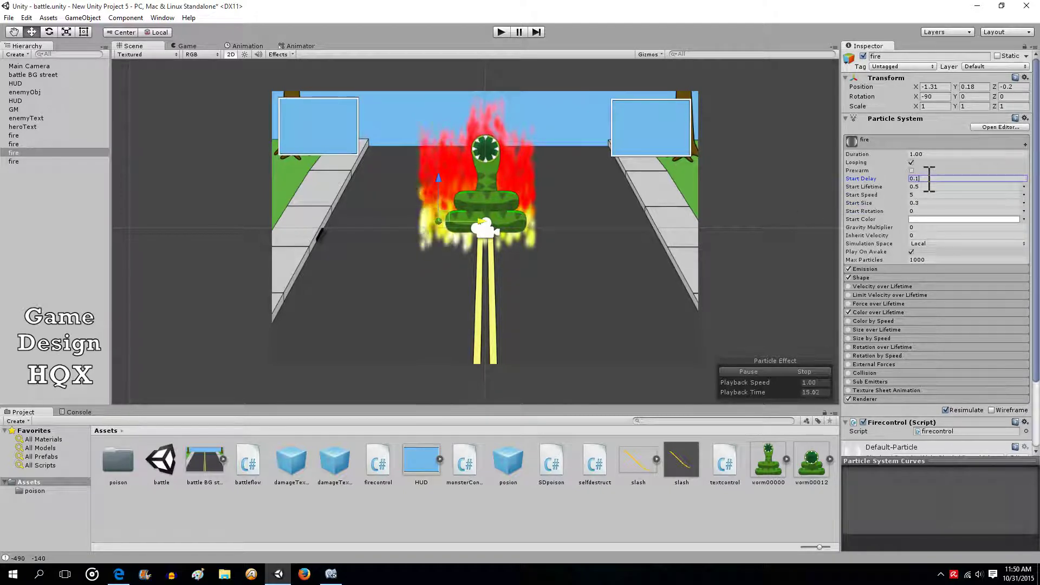
pyautogui.press('BackSpace')
pyautogui.write('2')
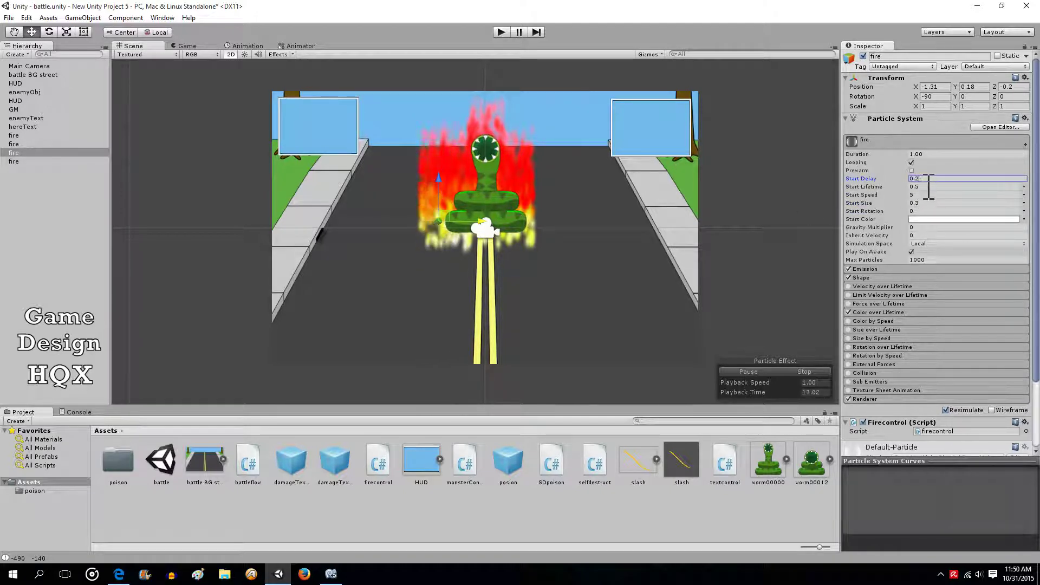
pyautogui.click(929, 186)
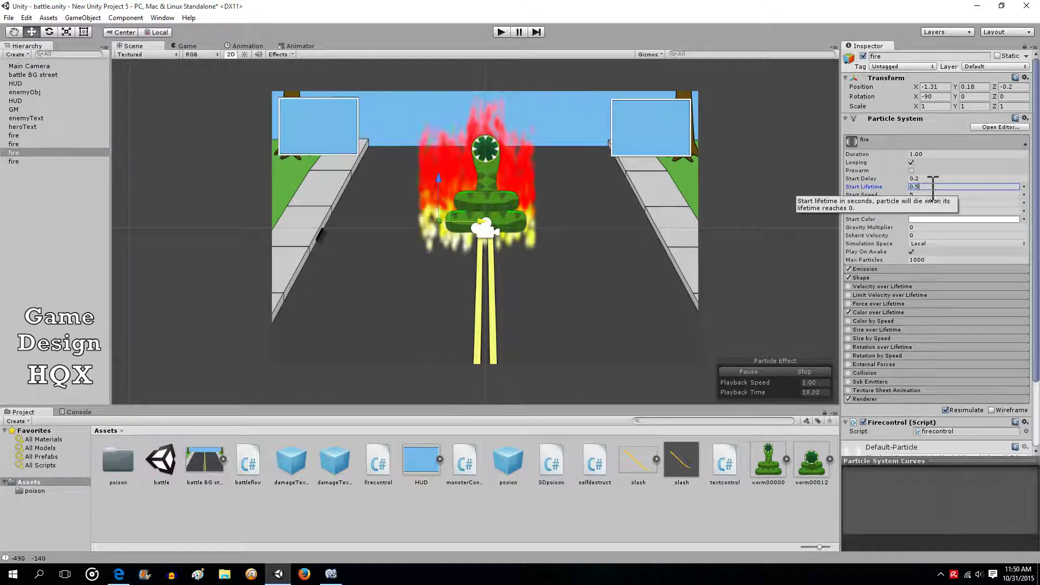
pyautogui.press('BackSpace')
pyautogui.write('3')
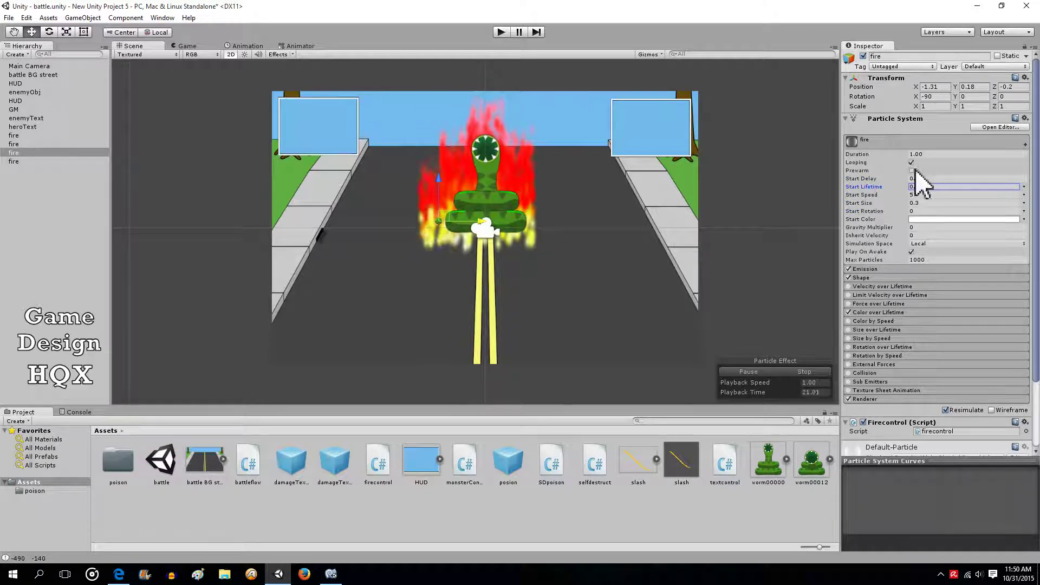
# Paste a fifth fire copy and drag it right of the snake to X 1.68.
pyautogui.click(15, 154)
pyautogui.rightClick(16, 155)
pyautogui.click(28, 186)
pyautogui.rightClick(24, 176)
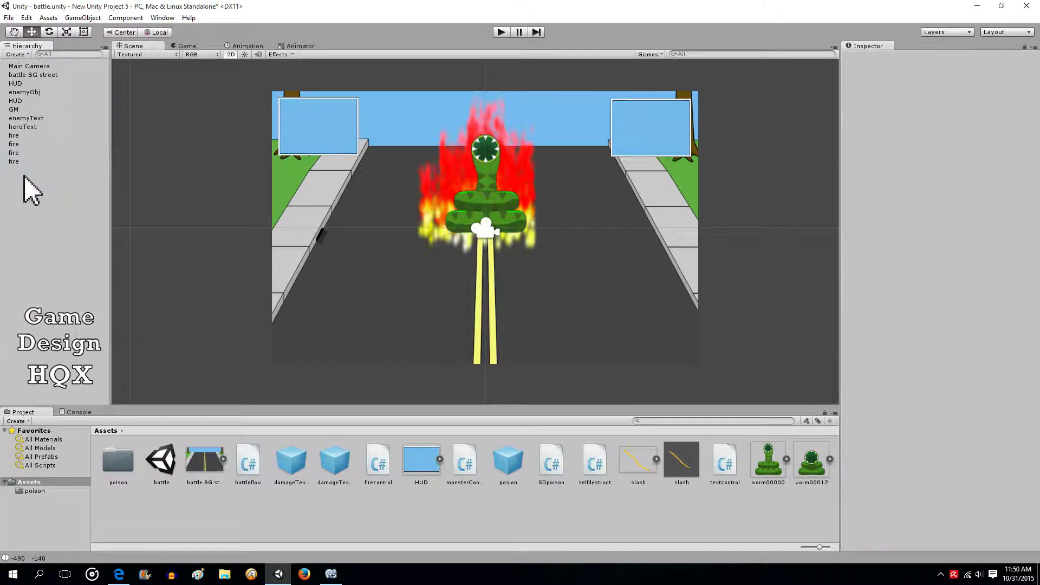
pyautogui.click(42, 195)
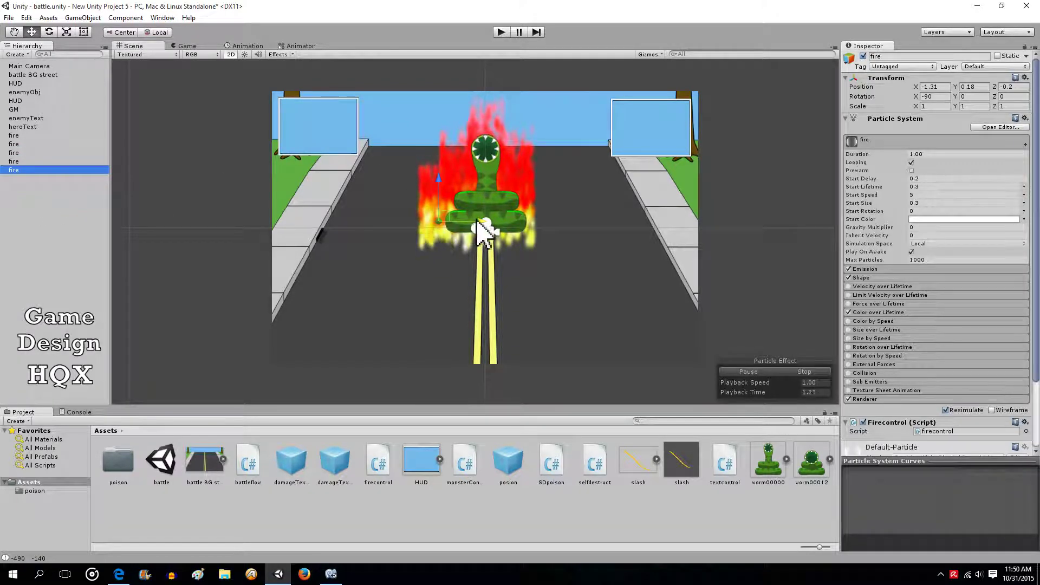
pyautogui.moveTo(477, 222); pyautogui.dragTo(587, 244)
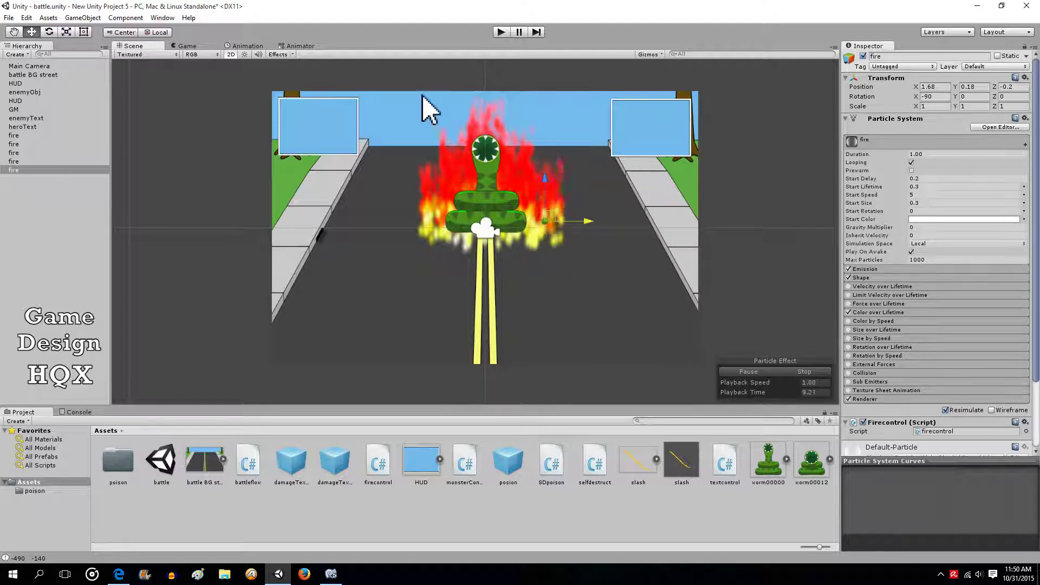
# Enter Play mode to see the fire blazing on the road in the Game view.
pyautogui.click(501, 32)
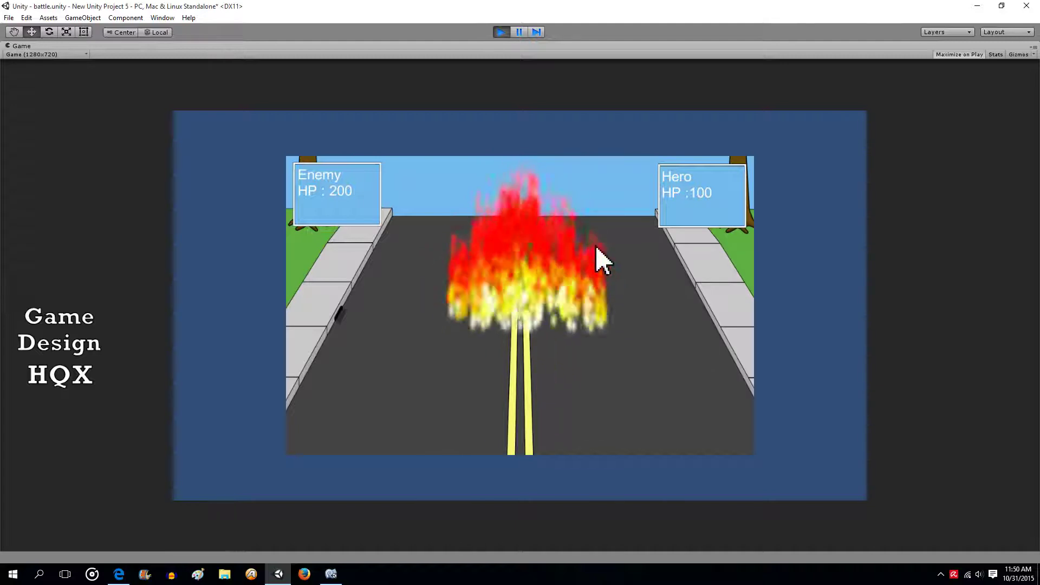
# Stop Play mode and add a key to the fire's Size over Lifetime curve.
pyautogui.click(501, 32)
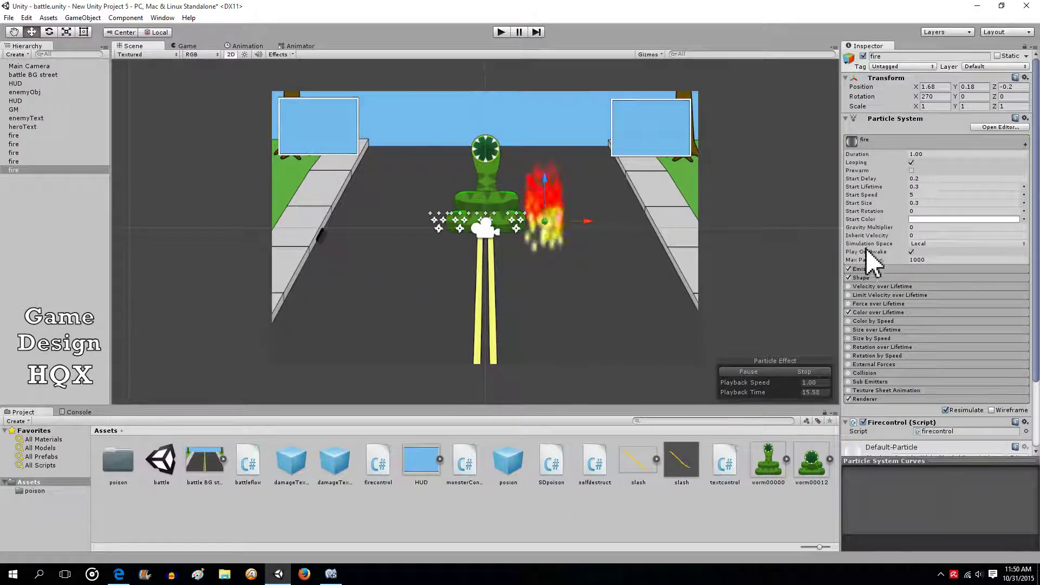
pyautogui.moveTo(1035, 228); pyautogui.dragTo(1027, 274)
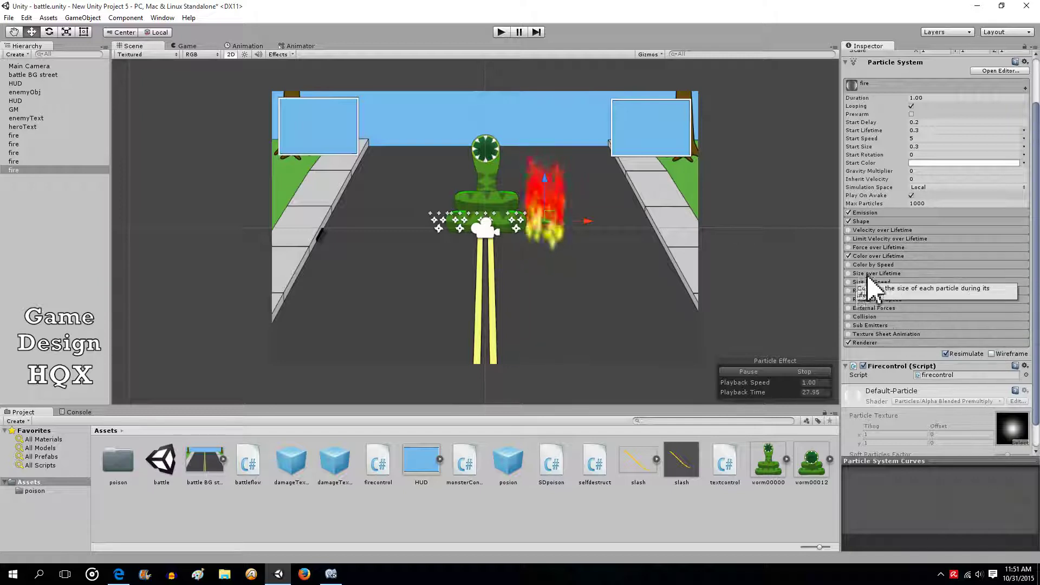
pyautogui.click(913, 273)
pyautogui.click(932, 282)
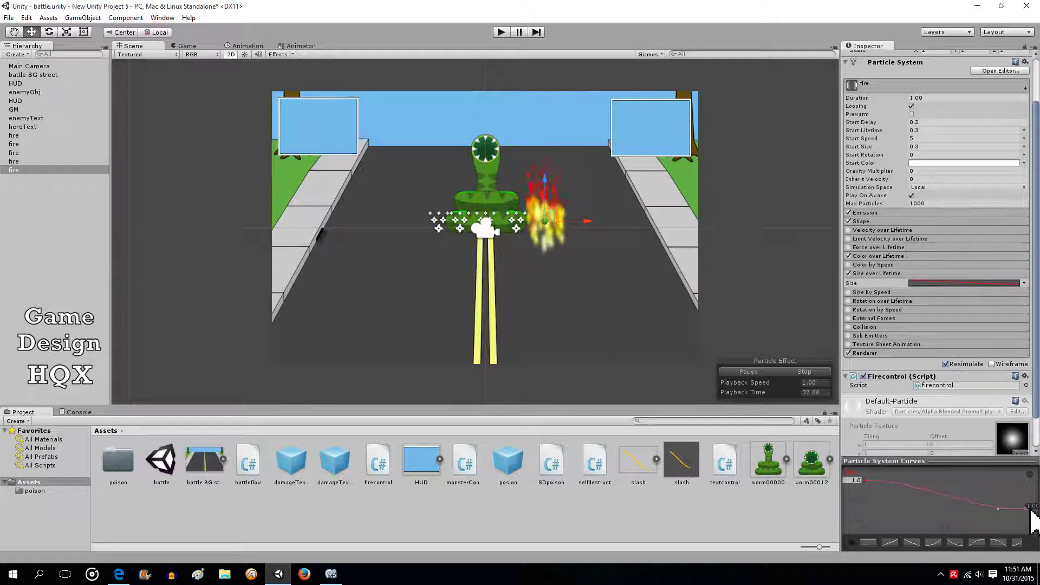
pyautogui.rightClick(953, 499)
pyautogui.click(970, 504)
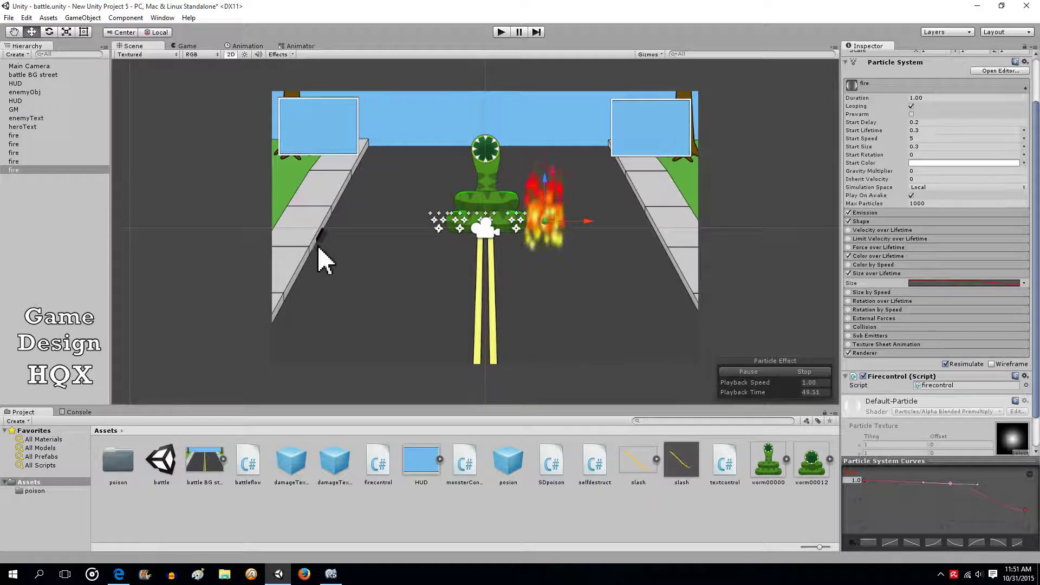
# Enable Size over Lifetime on the fourth fire and edit its size curve.
pyautogui.click(34, 162)
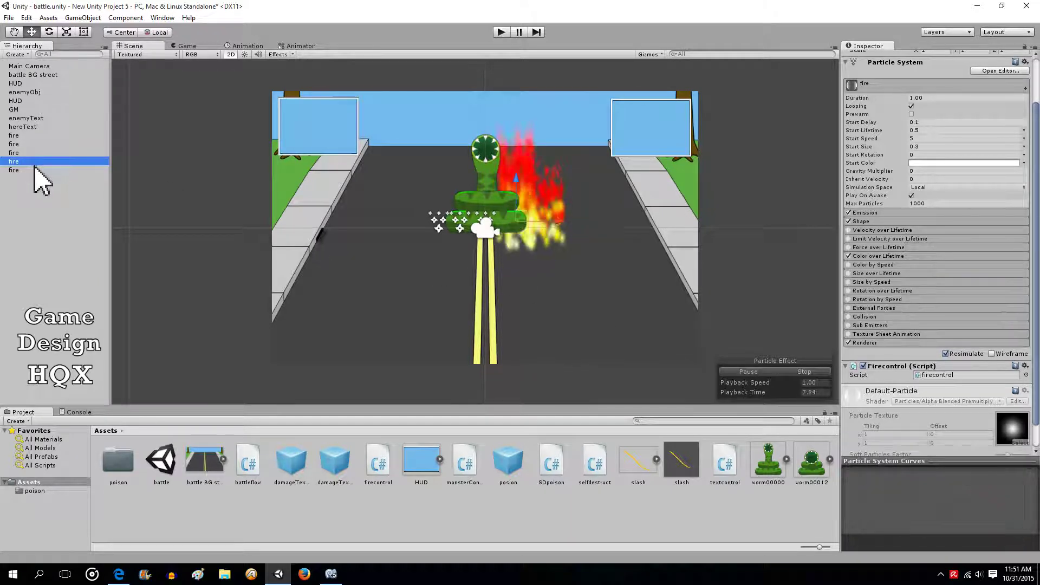
pyautogui.click(848, 274)
pyautogui.click(882, 274)
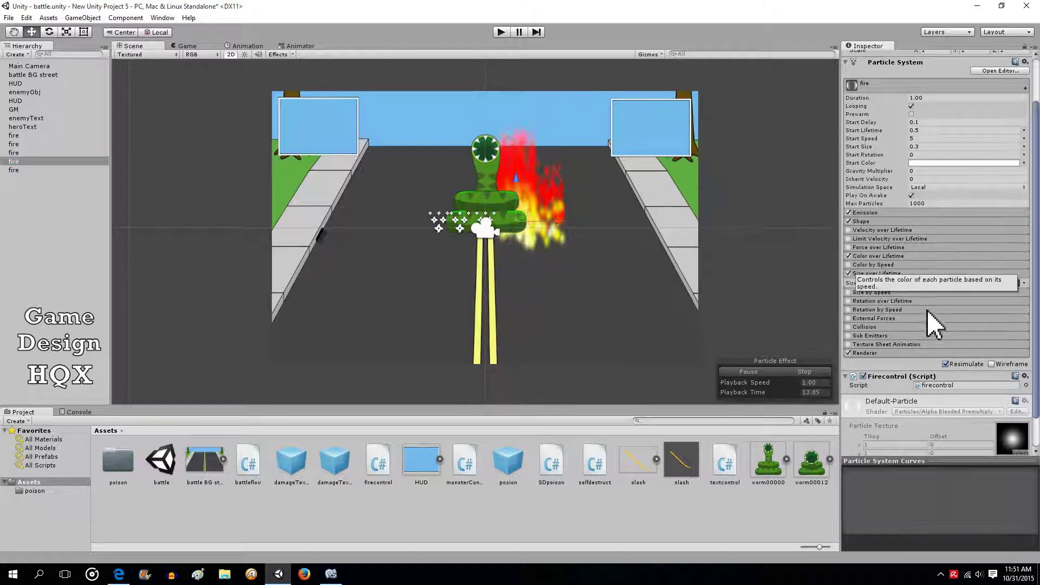
pyautogui.click(930, 283)
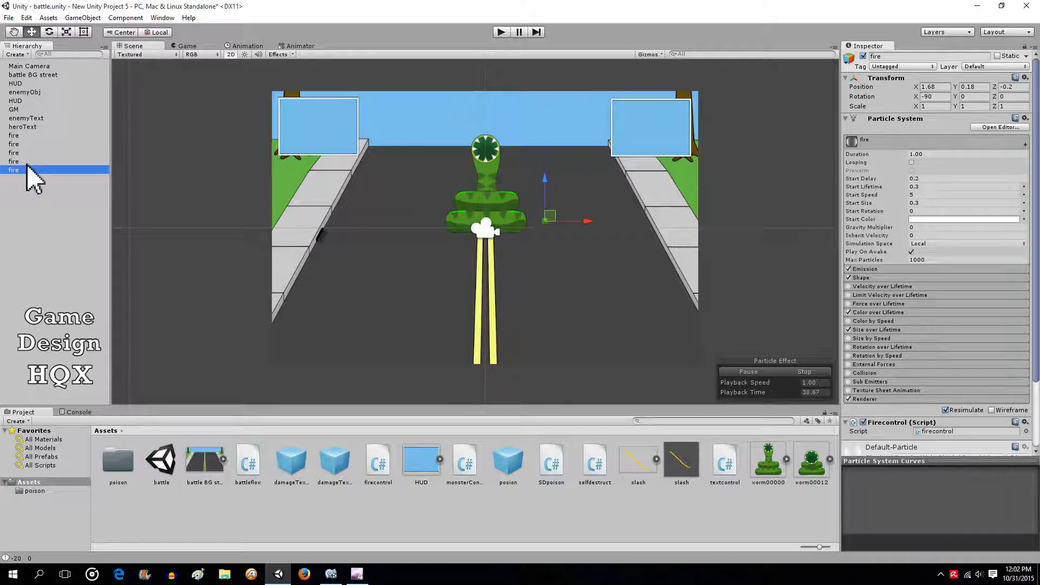
# Nest the fire copies under the first fire and drag the group into Assets as a prefab.
pyautogui.click(20, 136)
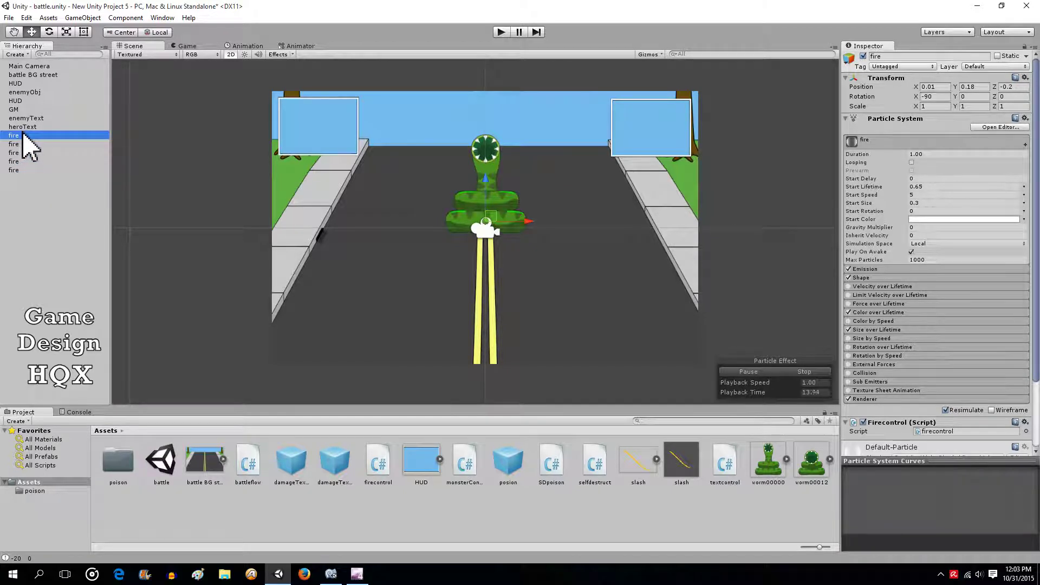
pyautogui.click(20, 145)
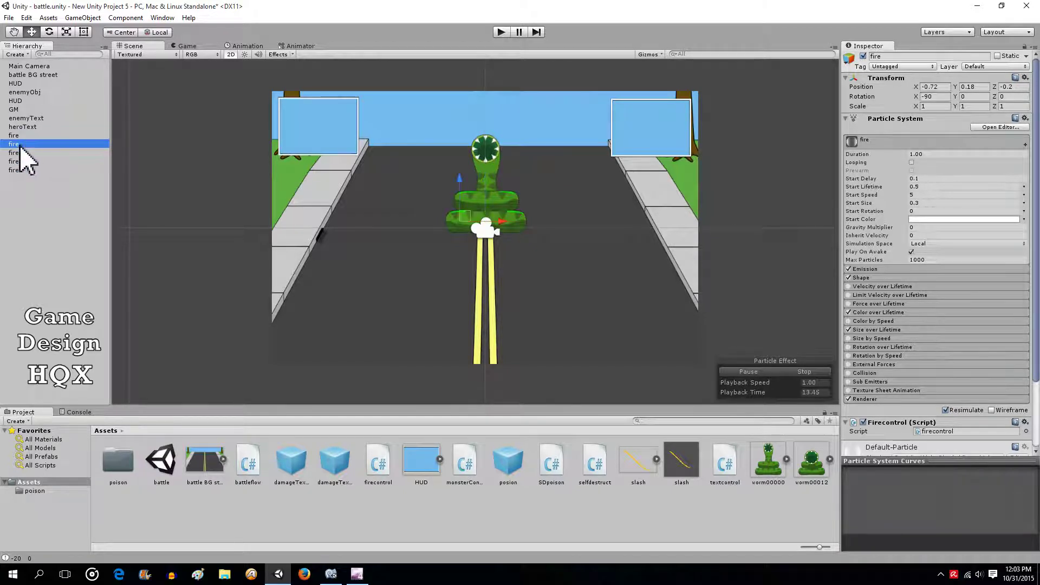
pyautogui.moveTo(18, 145)
pyautogui.mouseDown()
pyautogui.moveTo(34, 136)
pyautogui.moveTo(21, 159)
pyautogui.moveTo(34, 136)
pyautogui.mouseUp()
pyautogui.moveTo(13, 170); pyautogui.dragTo(31, 139)
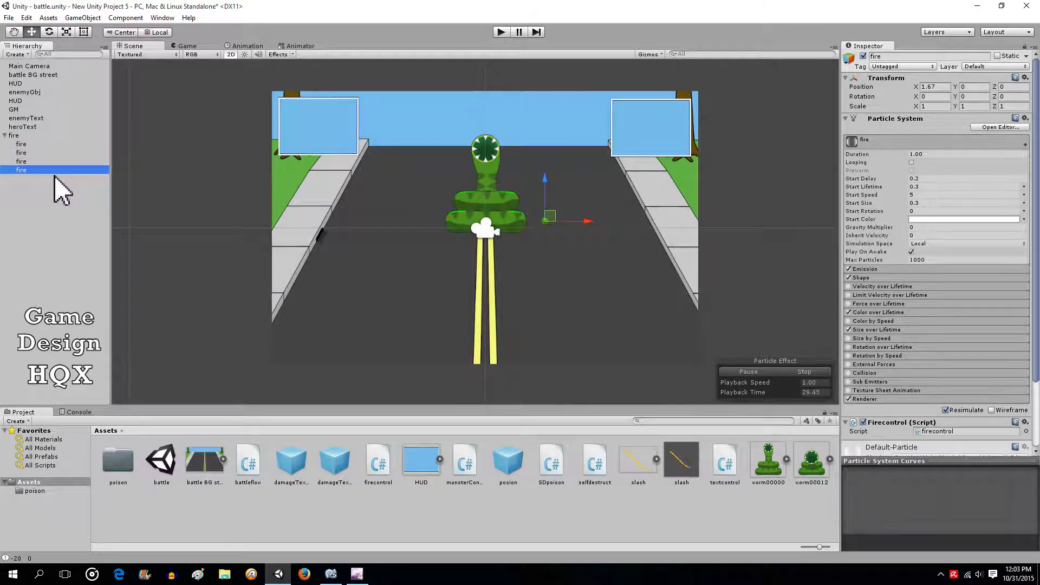
pyautogui.click(8, 137)
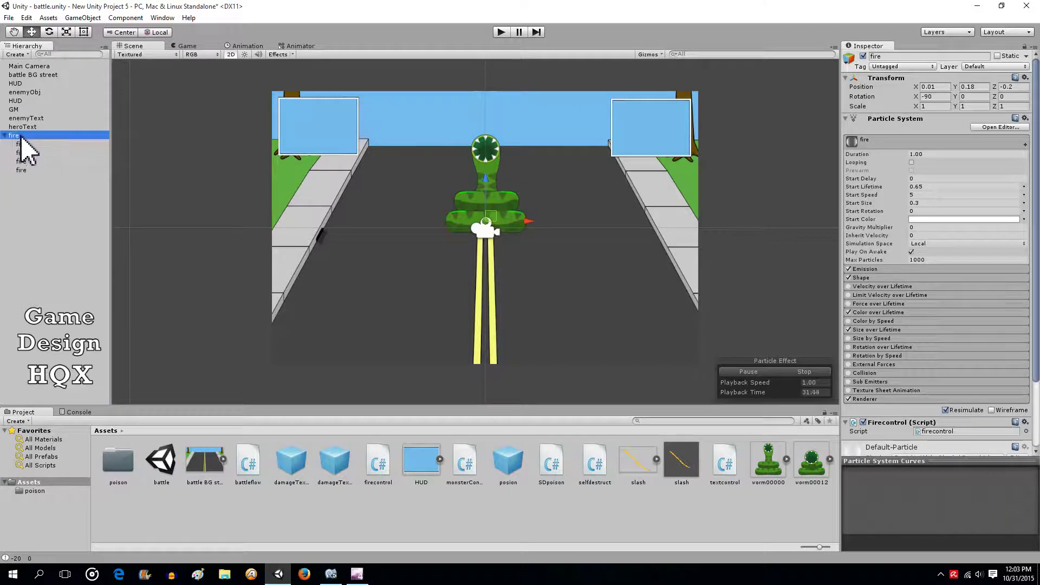
pyautogui.moveTo(20, 136); pyautogui.dragTo(418, 504)
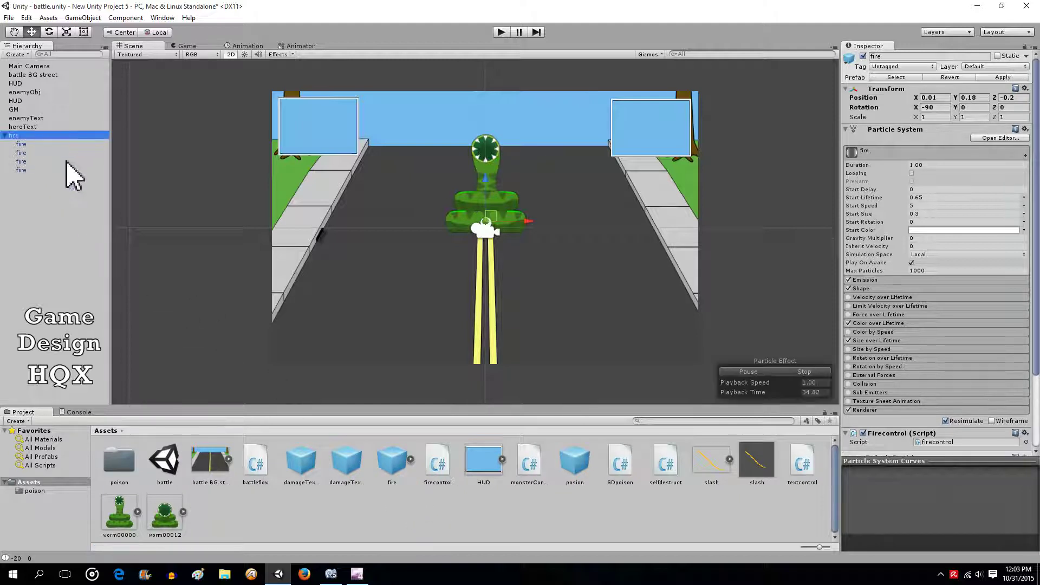
# Delete the fire group from the scene and select GM to show its Battleflow script.
pyautogui.press('Delete')
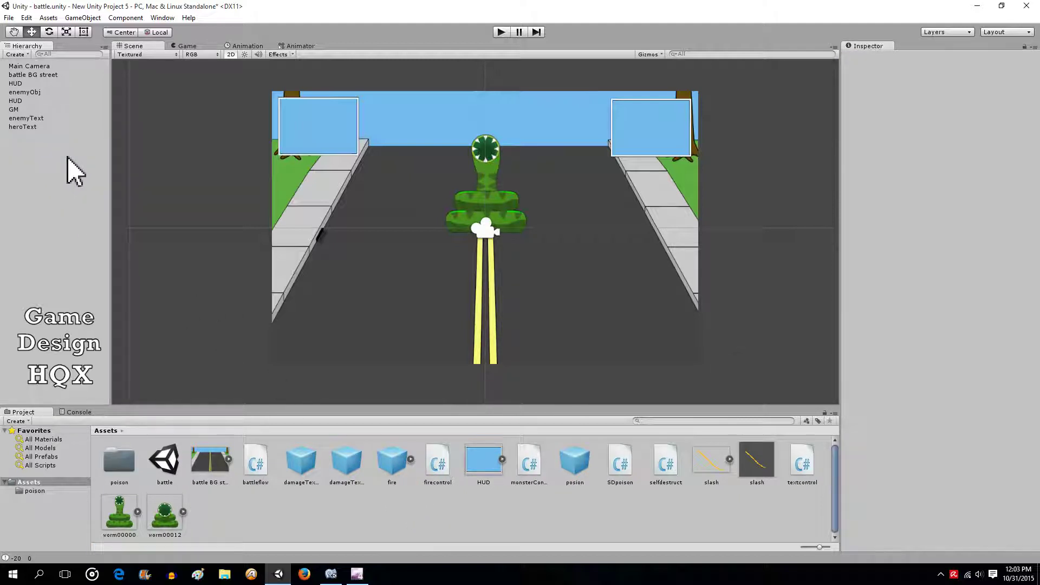
pyautogui.click(8, 110)
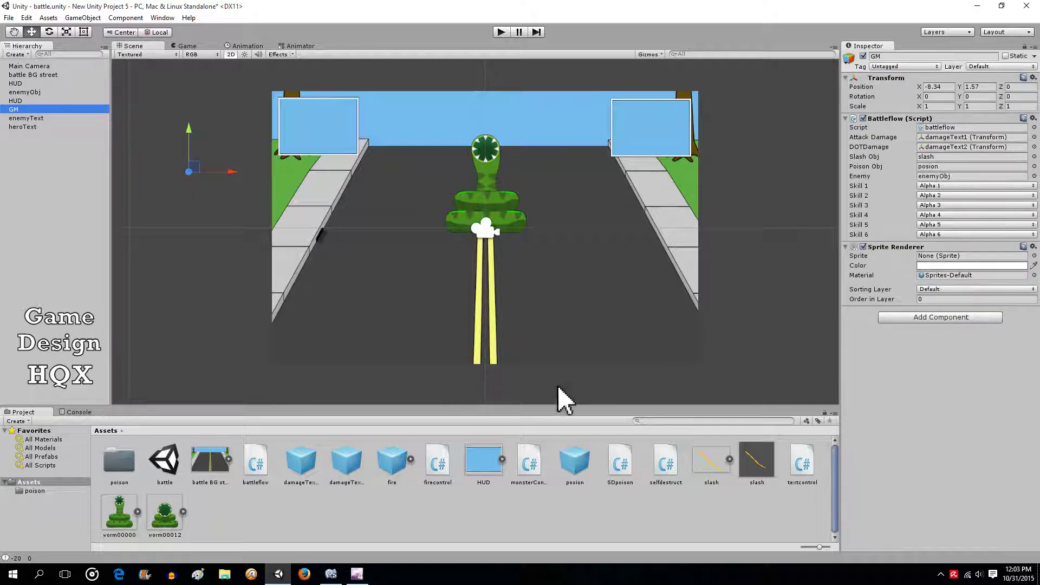
# Add 'public Transform fireObj;' below poisonObj in battleflow.cs and save the file.
pyautogui.click(331, 573)
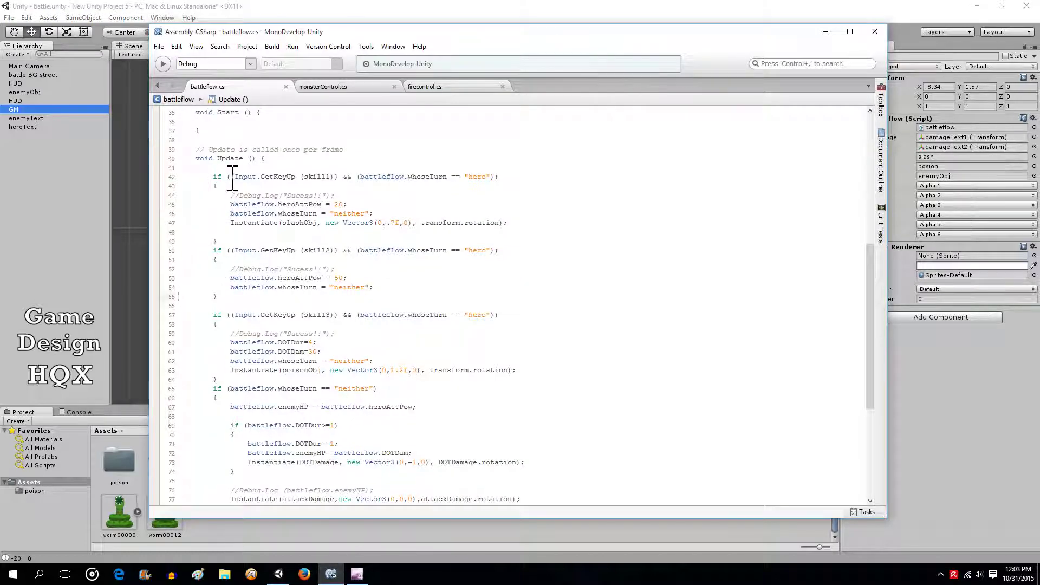
pyautogui.scroll(11, 249, 163)
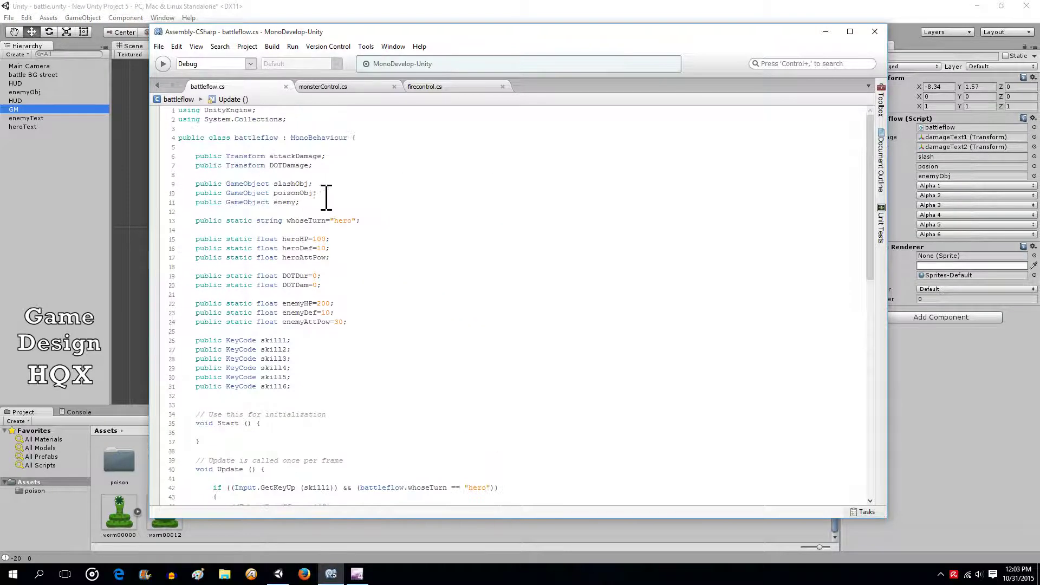
pyautogui.click(330, 194)
pyautogui.press('Return')
pyautogui.write('public tran')
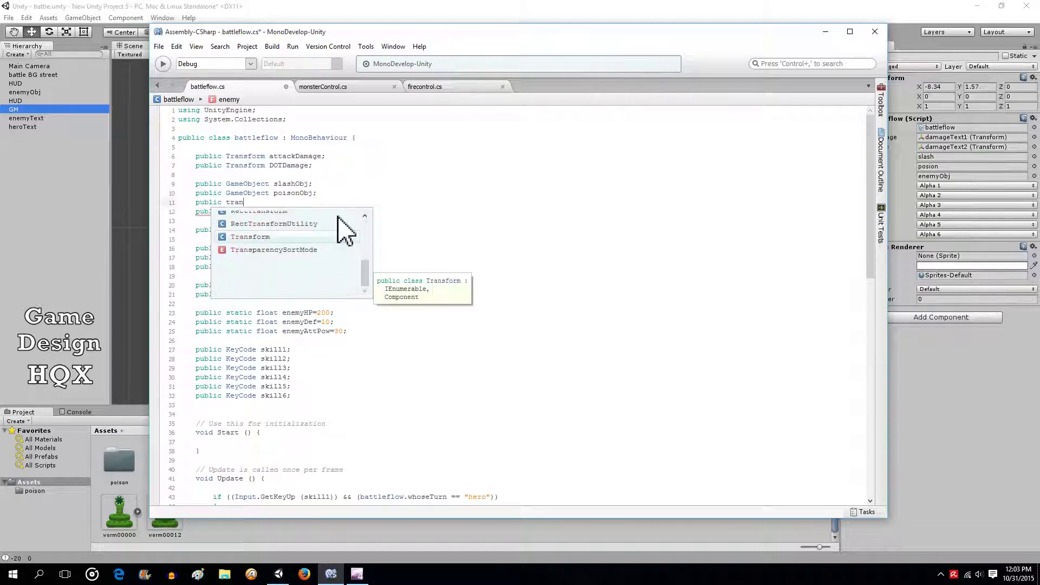
pyautogui.press('Return')
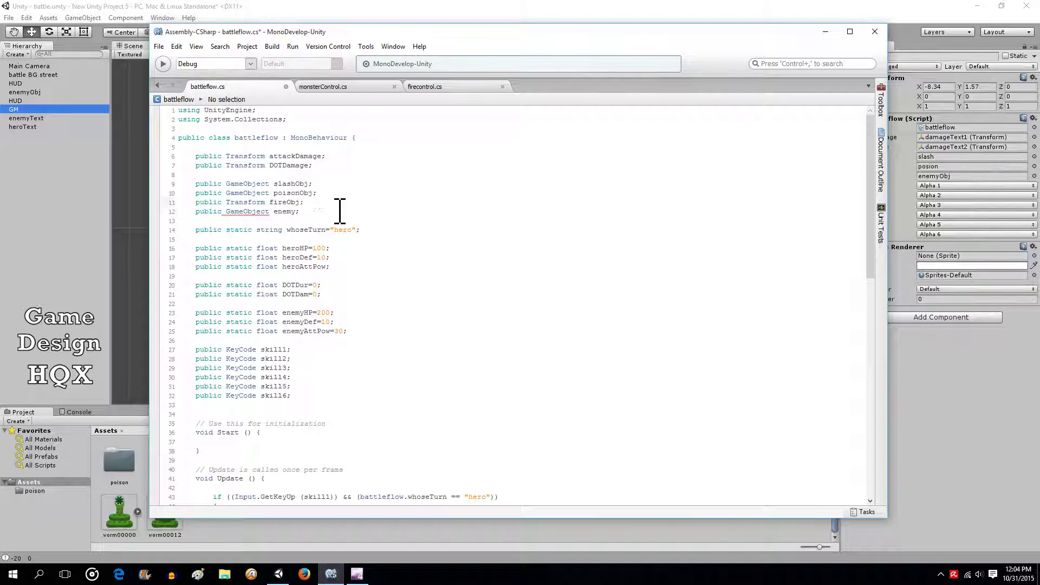
pyautogui.click(159, 46)
pyautogui.click(174, 97)
pyautogui.scroll(-13, 299, 196)
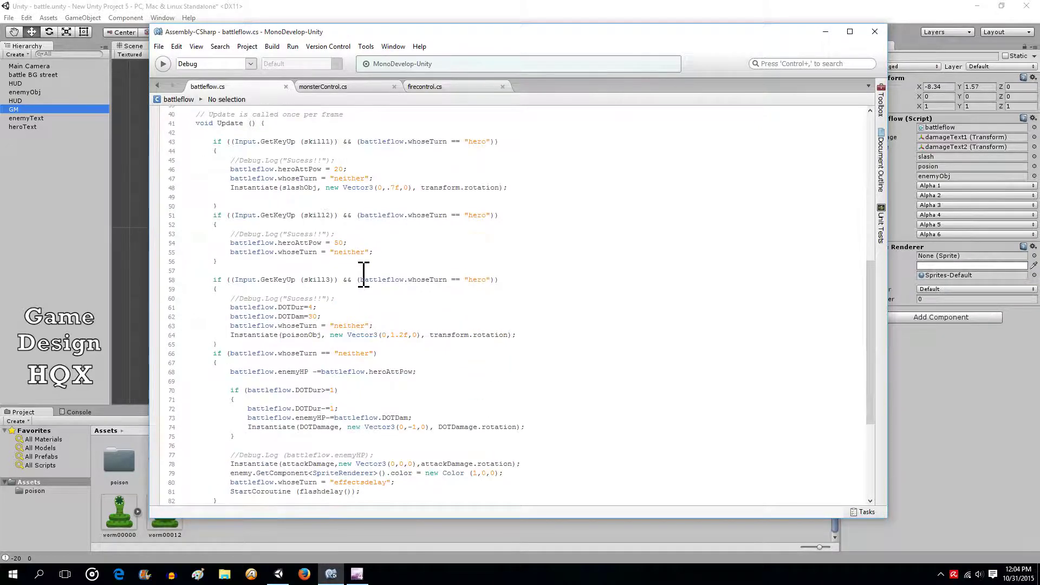
# Assign the fire prefab to GM's Battleflow Fire Obj slot, then return to battleflow.cs.
pyautogui.click(437, 4)
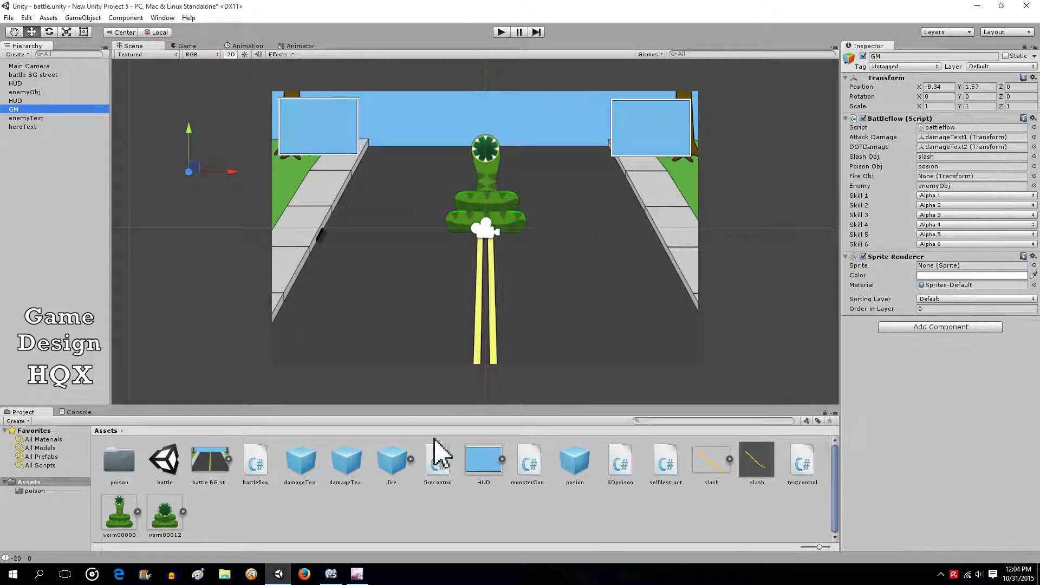
pyautogui.moveTo(392, 462); pyautogui.dragTo(929, 177)
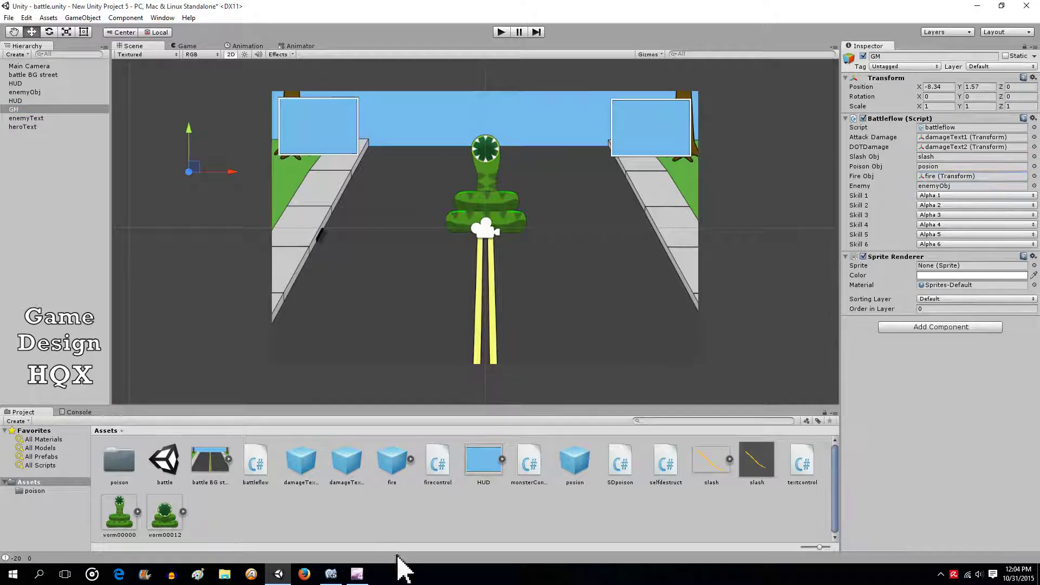
pyautogui.click(331, 574)
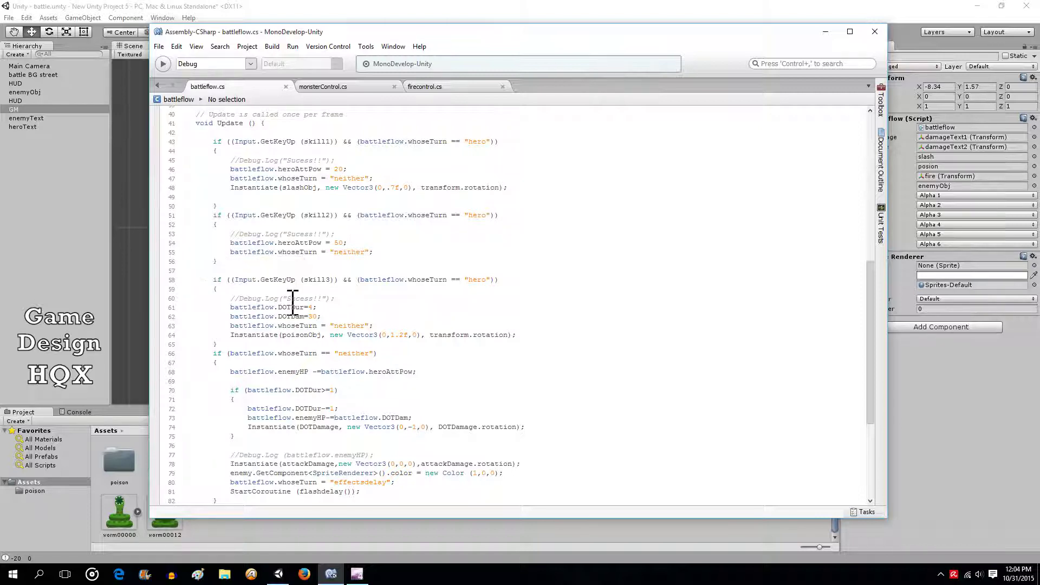
# In skill 2, add 'Instantiate(fireObj, new Vector3(0,0,0), fireObj.rotation);' on a new line.
pyautogui.click(395, 252)
pyautogui.press('Return')
pyautogui.write('Instantiate')
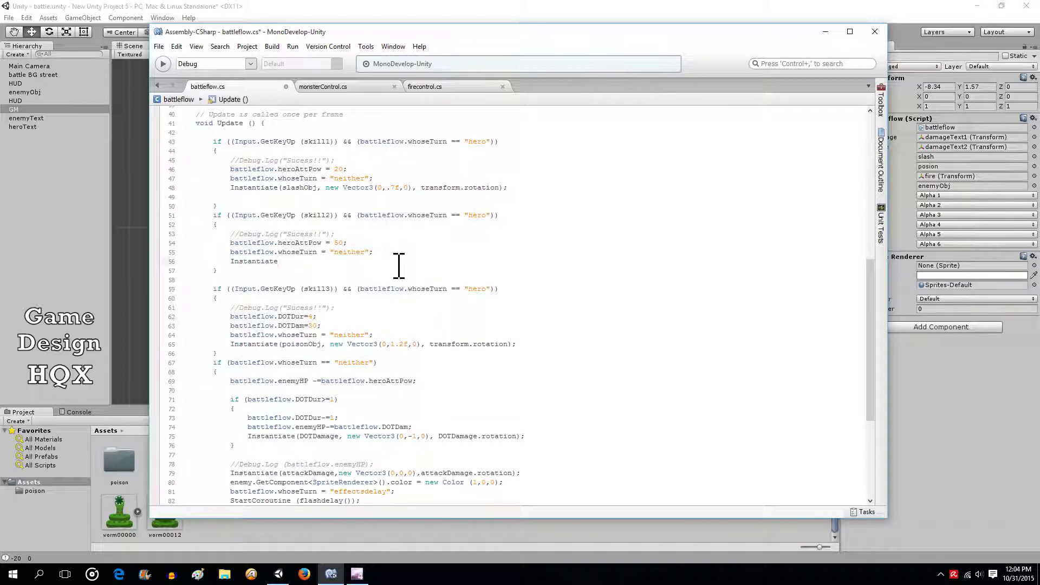
pyautogui.write('(fire')
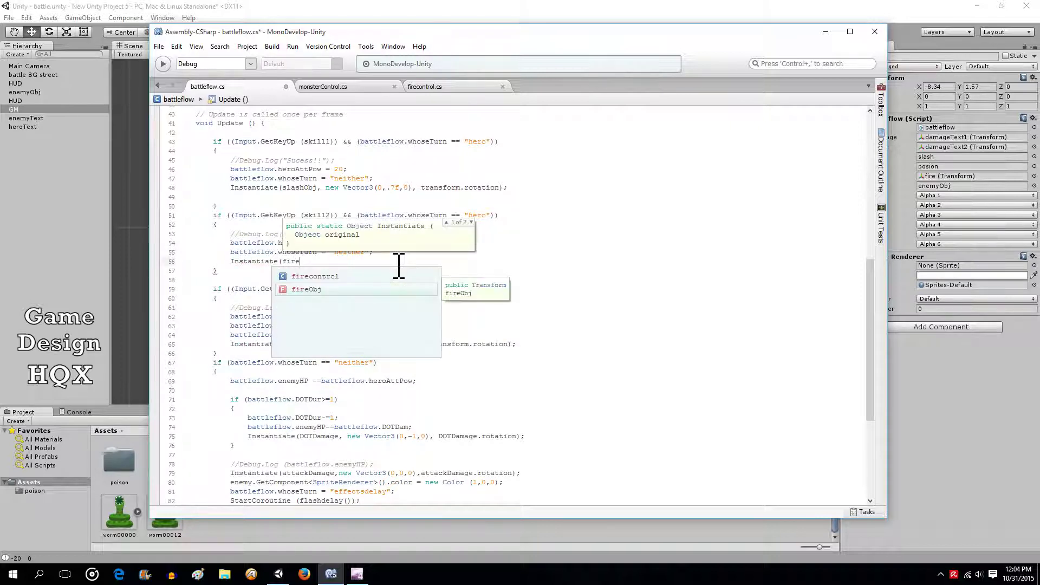
pyautogui.write('Obj,')
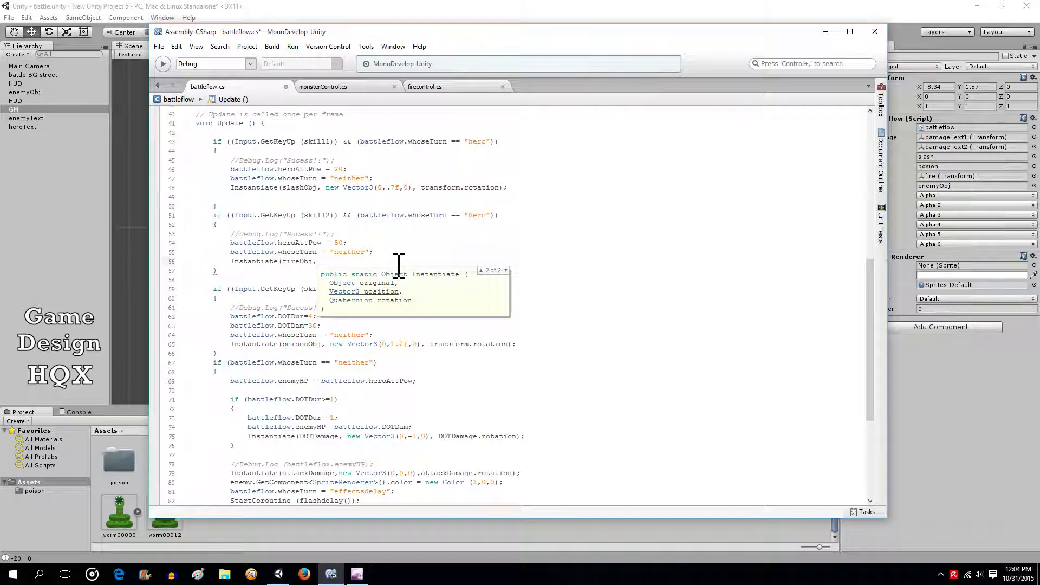
pyautogui.write(' new vec')
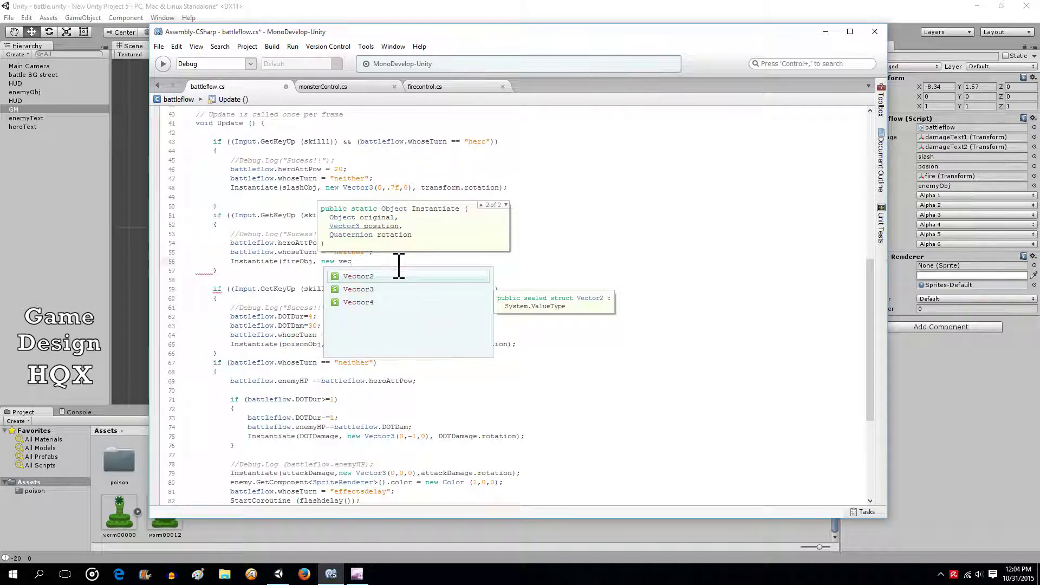
pyautogui.press('Down')
pyautogui.press('Return')
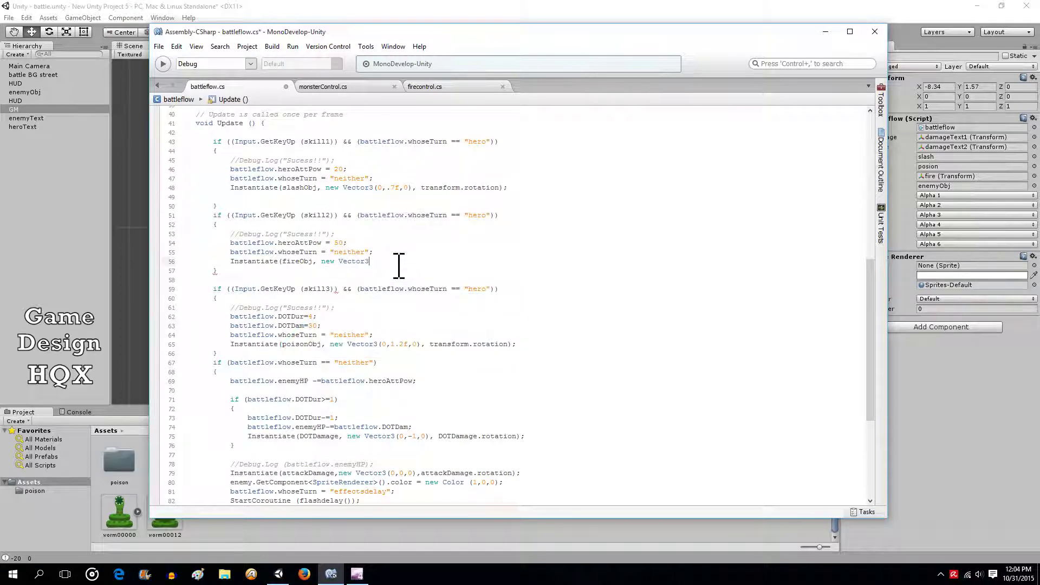
pyautogui.write('(0,0,')
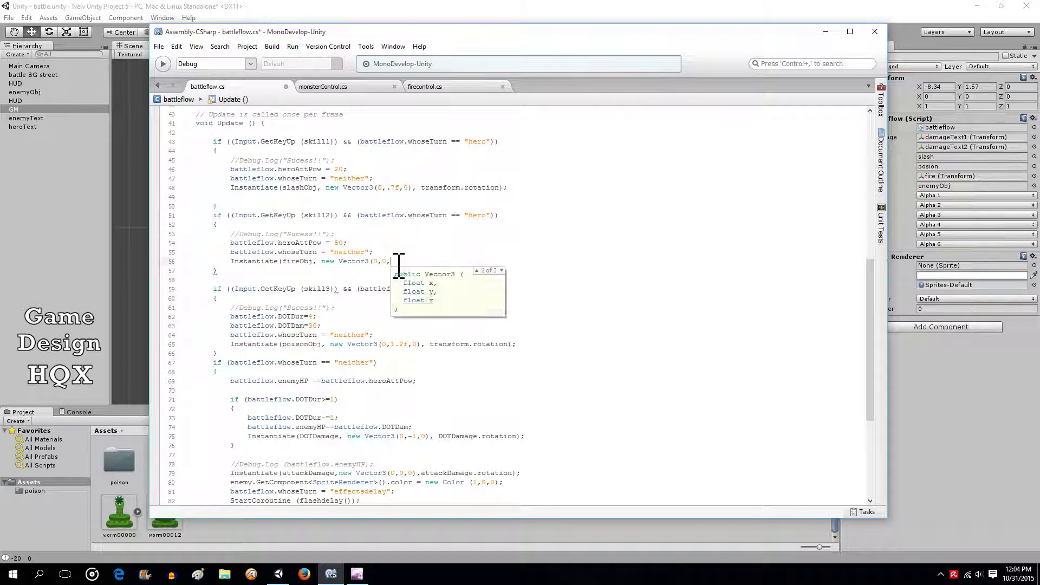
pyautogui.write('0),')
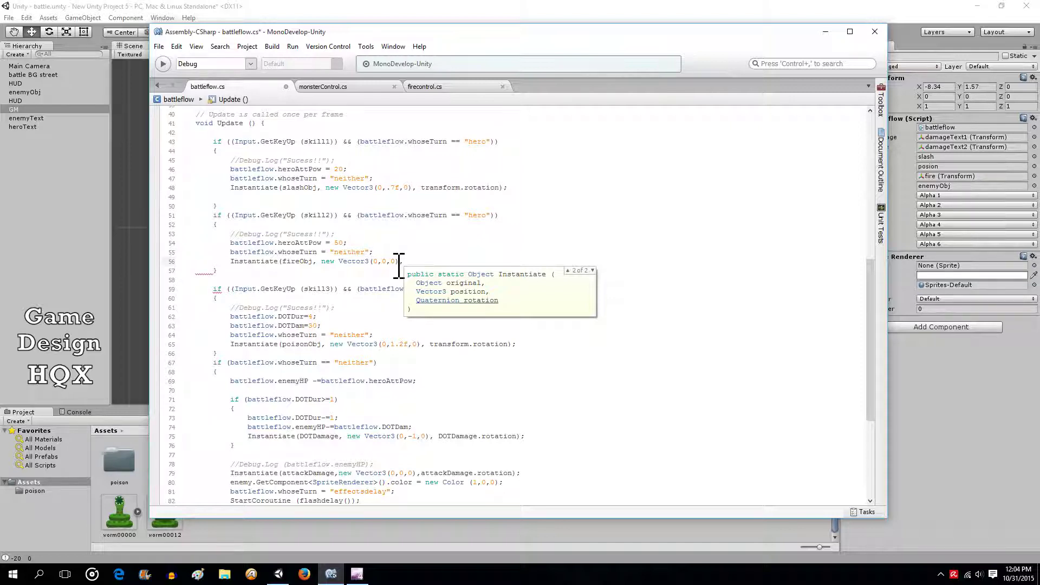
pyautogui.write(' fire')
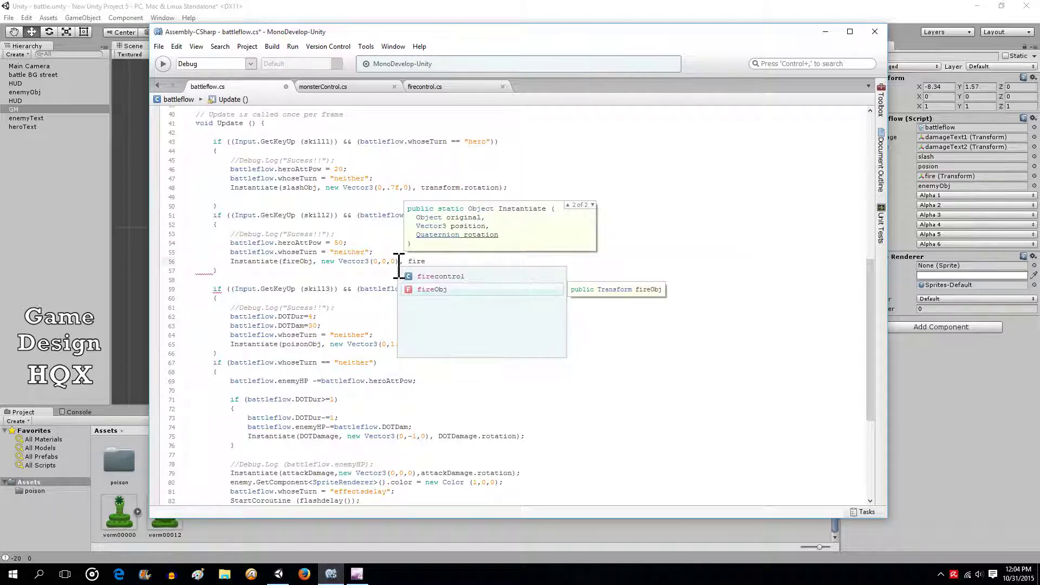
pyautogui.write('obn')
pyautogui.press('BackSpace')
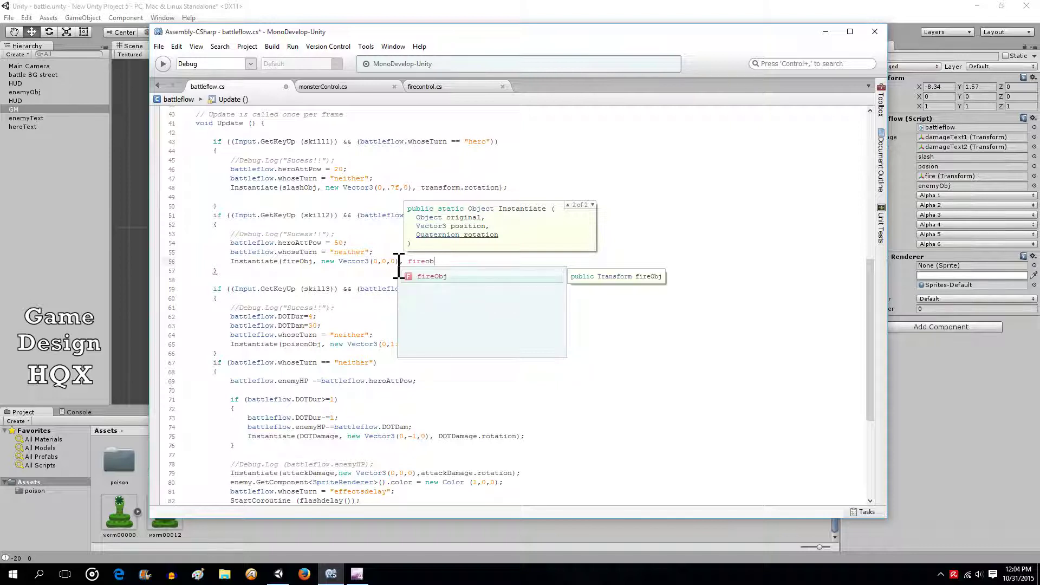
pyautogui.write('j,')
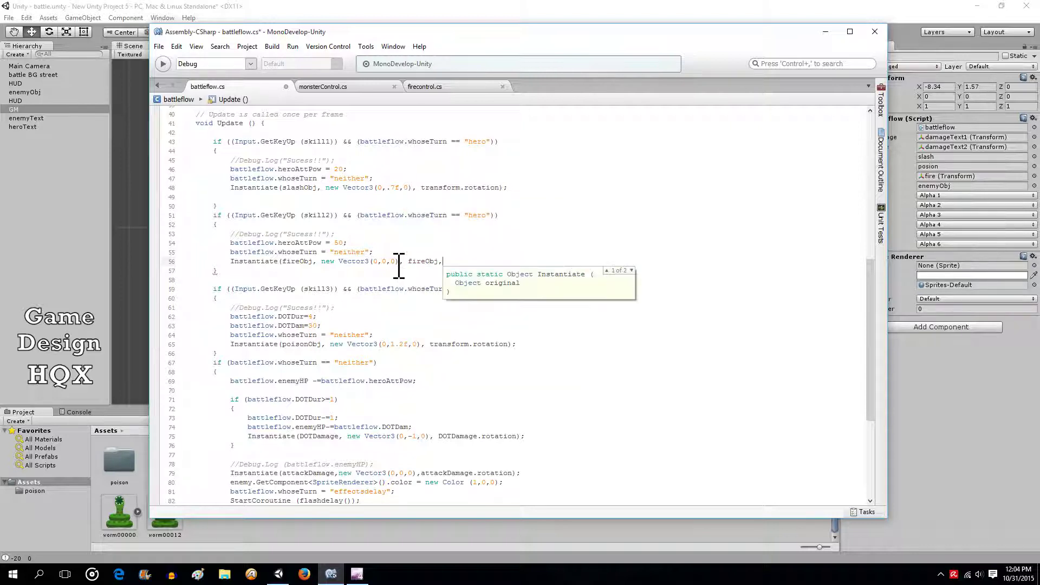
pyautogui.write('ro')
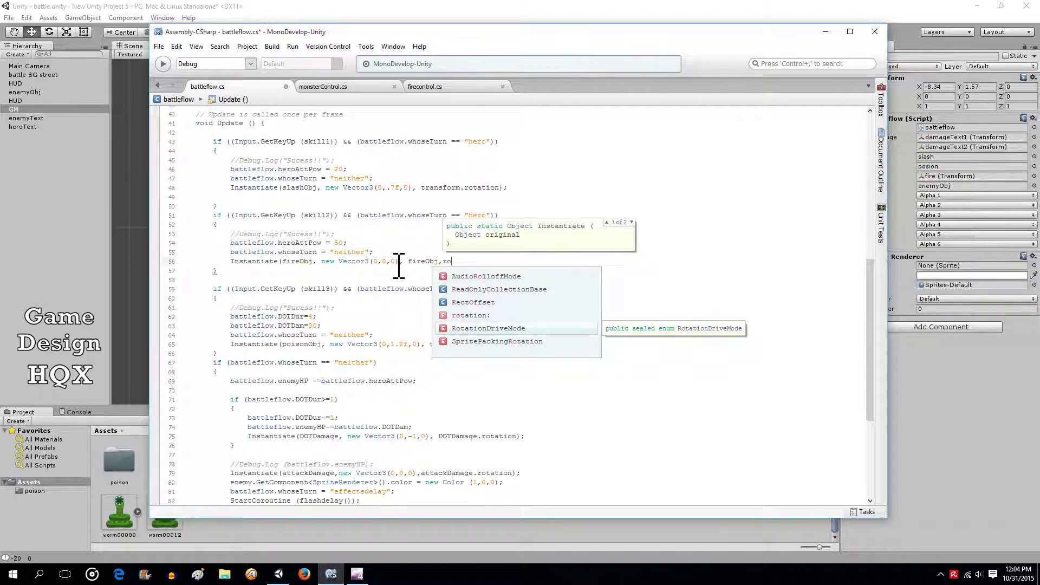
pyautogui.press('BackSpace')
pyautogui.press('BackSpace')
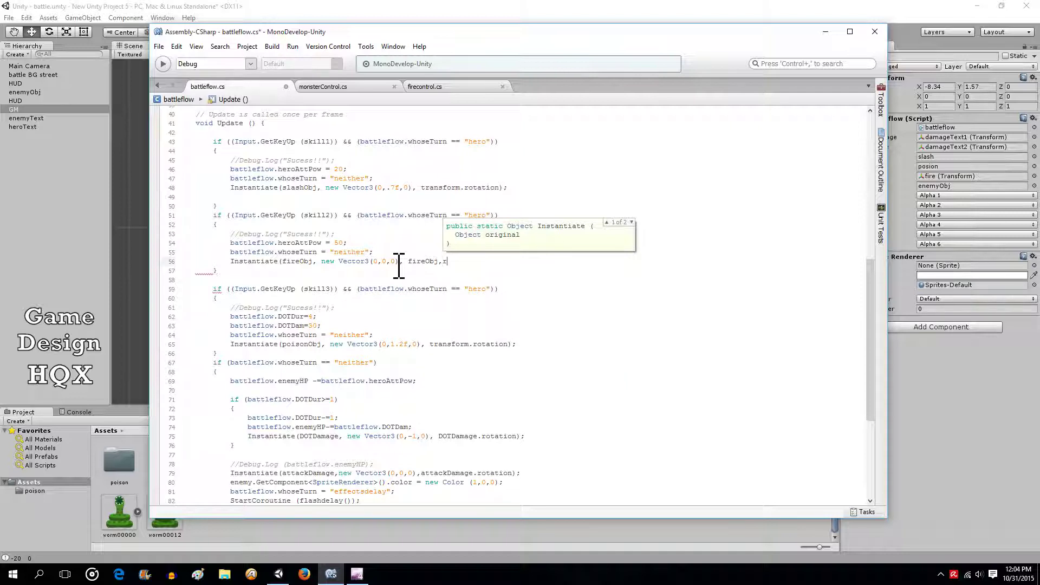
pyautogui.write('ro')
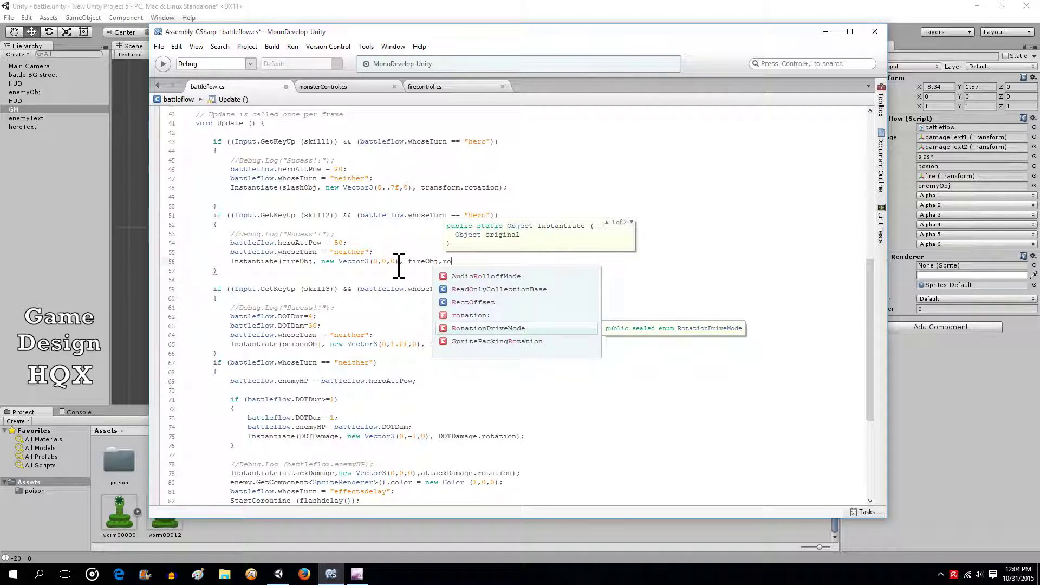
pyautogui.press('BackSpace')
pyautogui.press('BackSpace')
pyautogui.press('BackSpace')
pyautogui.write('.ro')
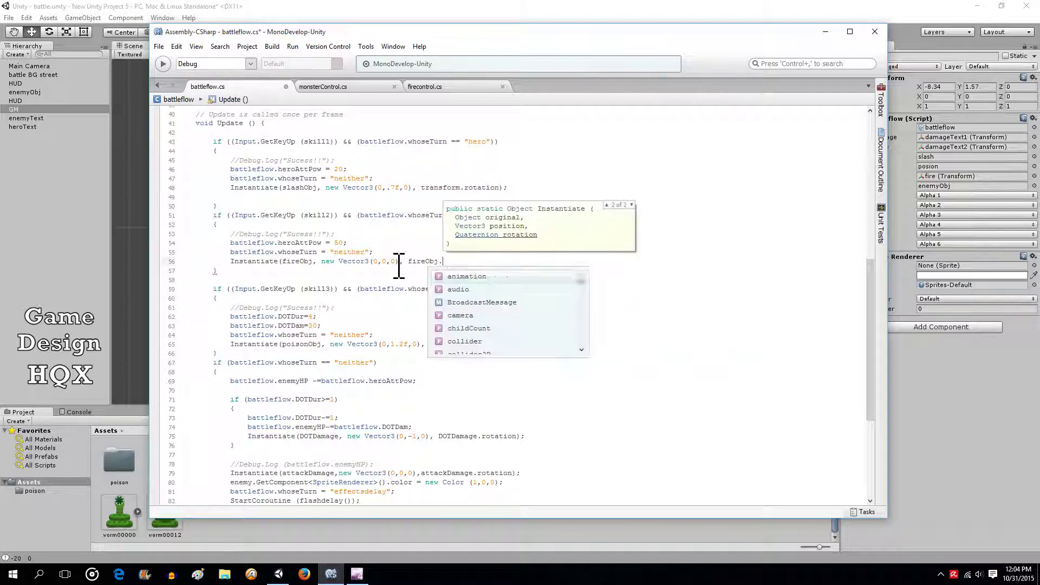
pyautogui.press('Down')
pyautogui.press('Down')
pyautogui.press('Down')
pyautogui.press('Return')
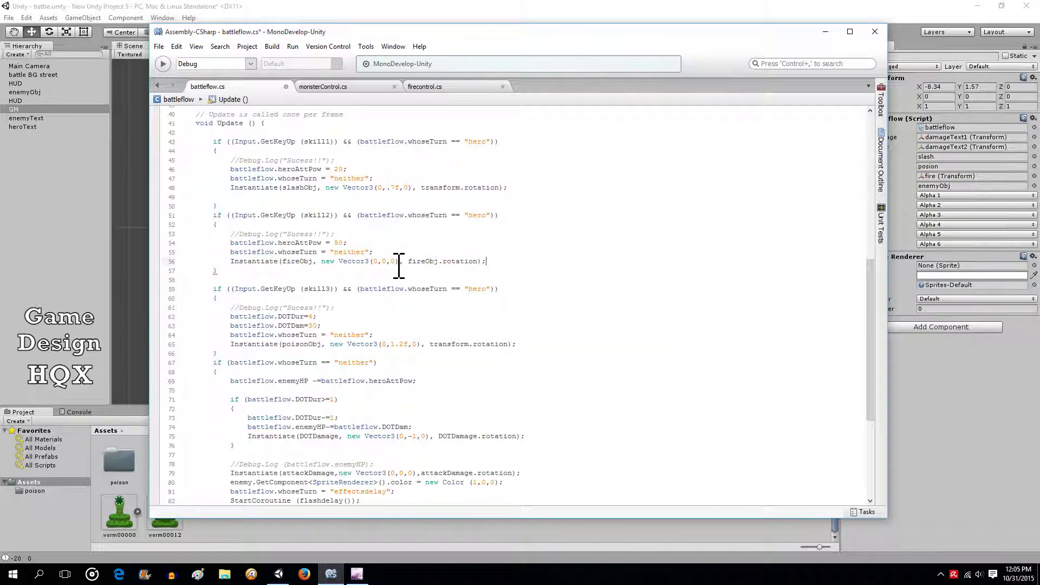
# Save battleflow.cs, shorten the flashdelay WaitForSeconds value, and save again.
pyautogui.click(158, 47)
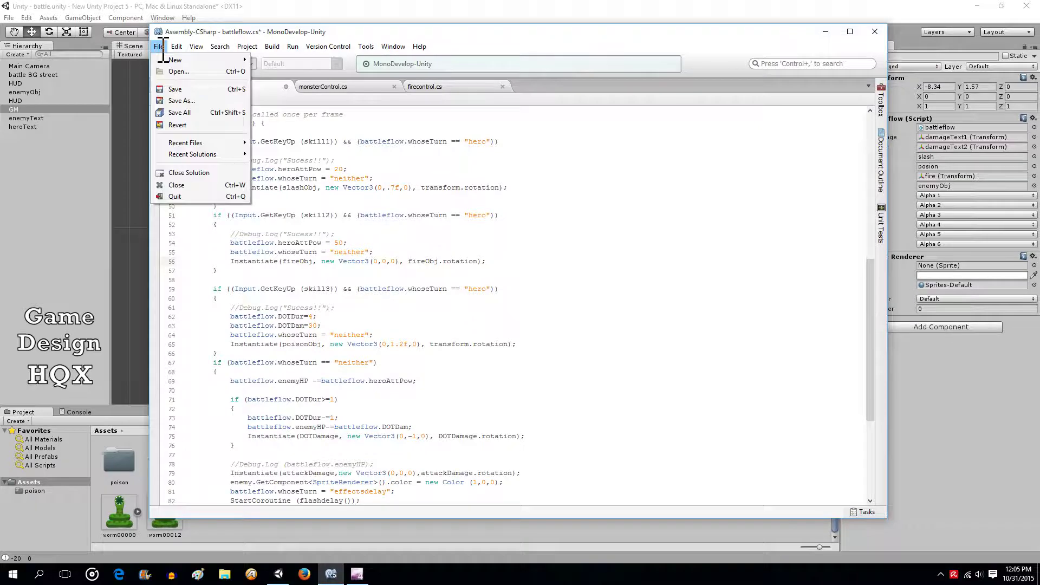
pyautogui.click(174, 90)
pyautogui.scroll(-7, 292, 340)
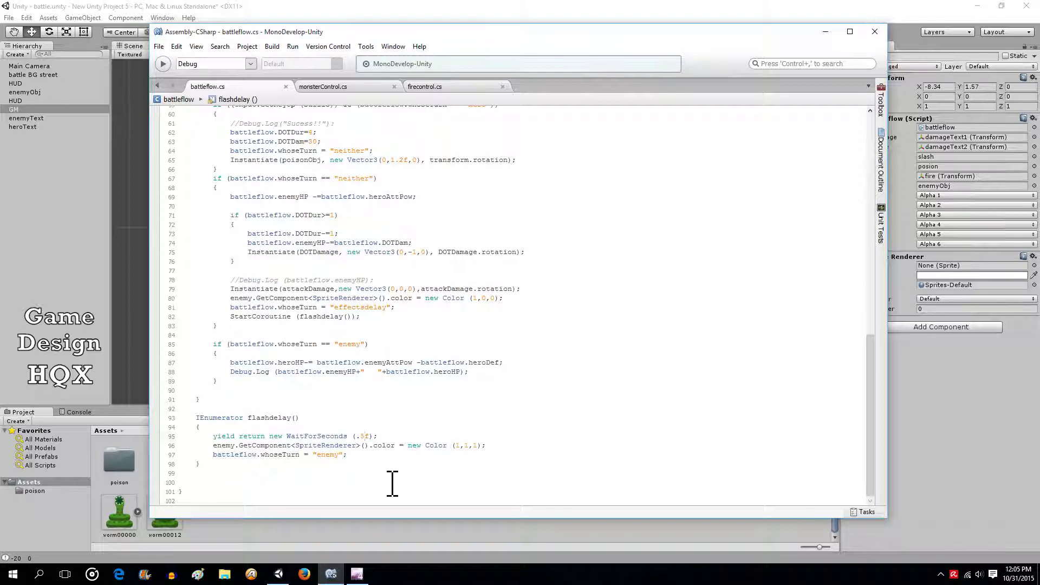
pyautogui.press('BackSpace')
pyautogui.click(159, 47)
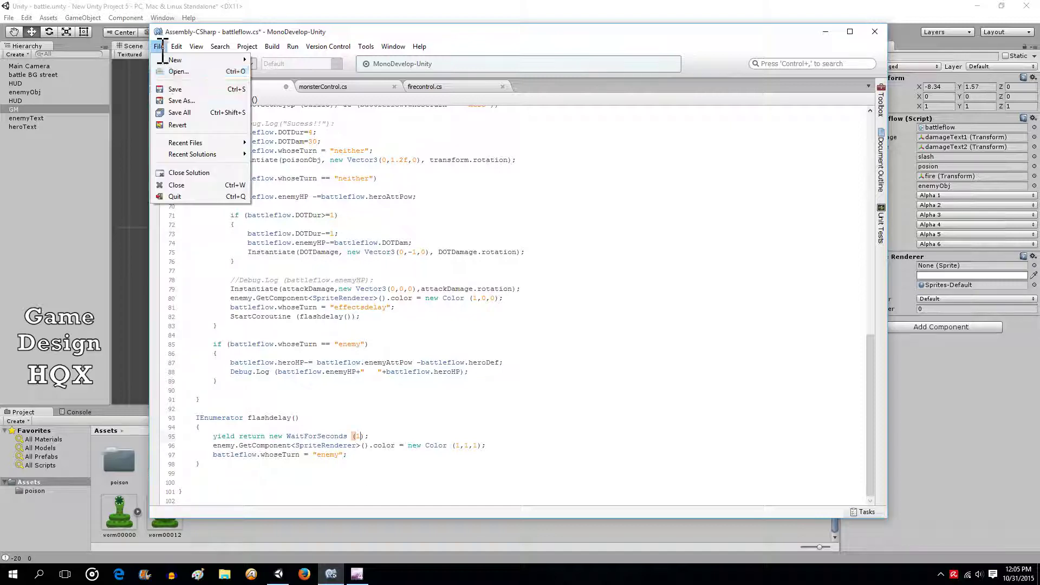
pyautogui.click(176, 90)
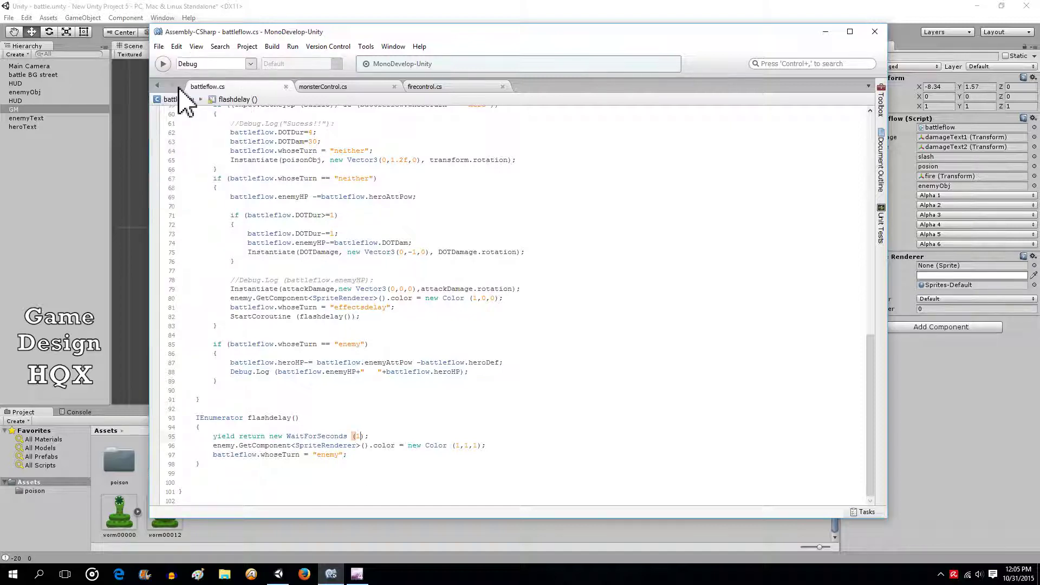
# Play the battle, hitting the snake with skill 2 fire and slashes until Enemy HP is 40.
pyautogui.click(297, 9)
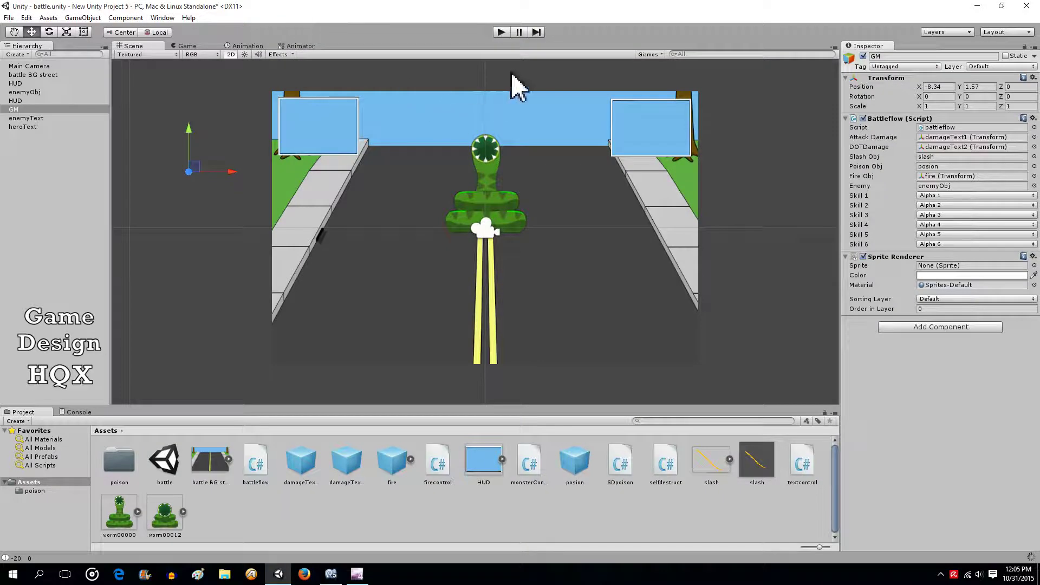
pyautogui.click(500, 32)
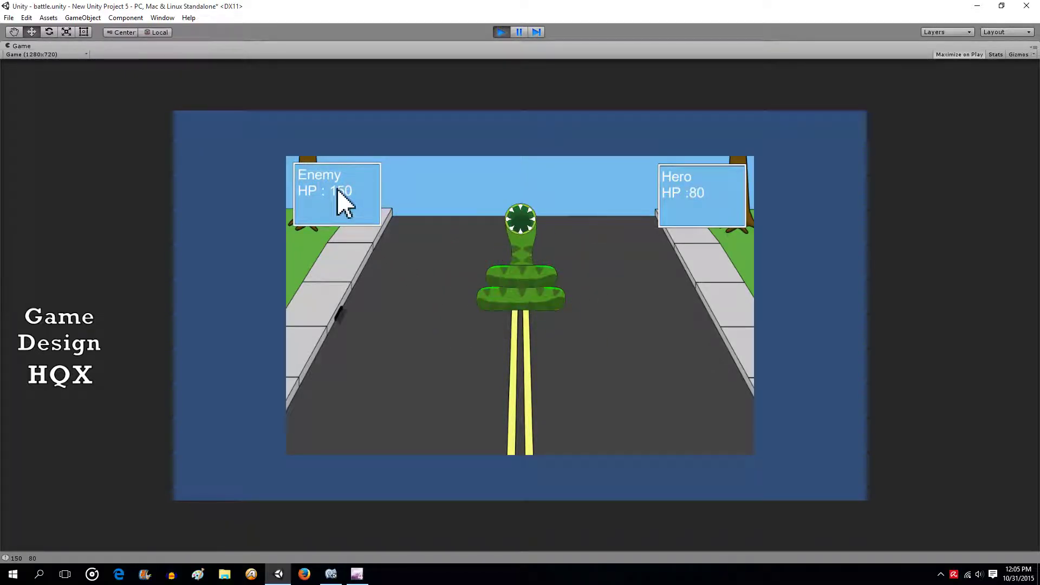
pyautogui.click(545, 283)
pyautogui.click(546, 297)
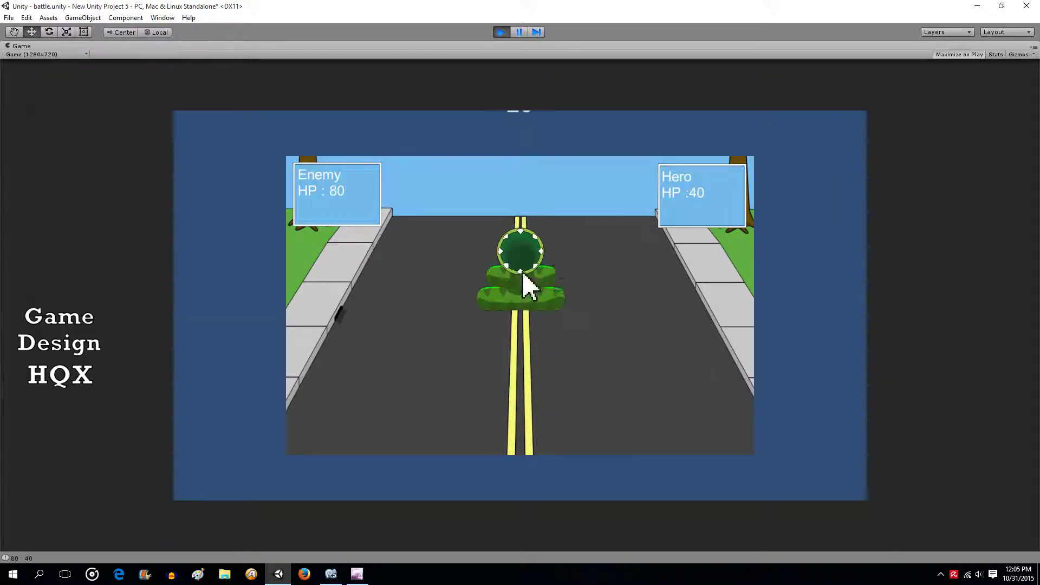
pyautogui.click(559, 297)
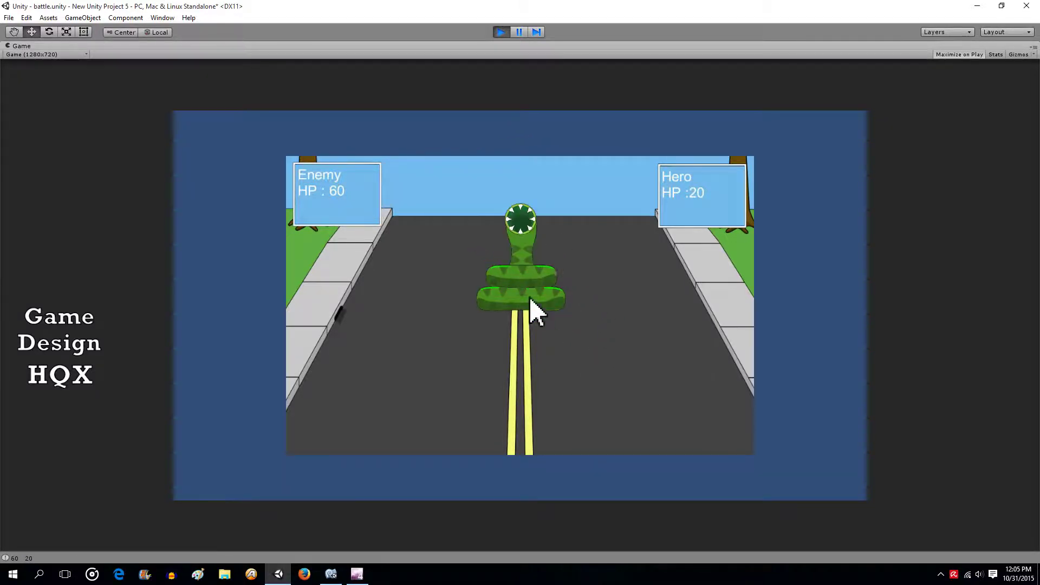
pyautogui.click(539, 269)
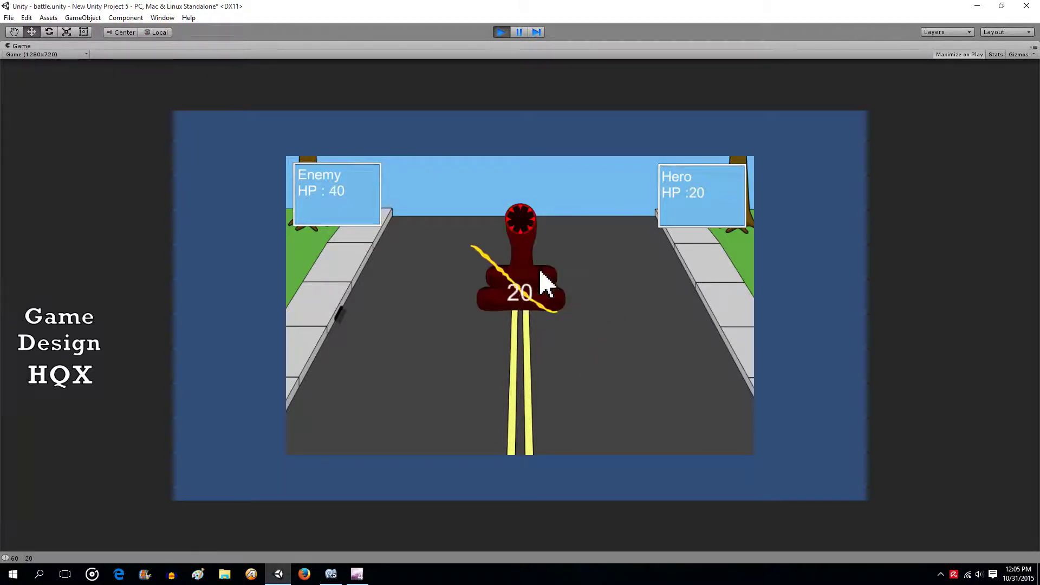